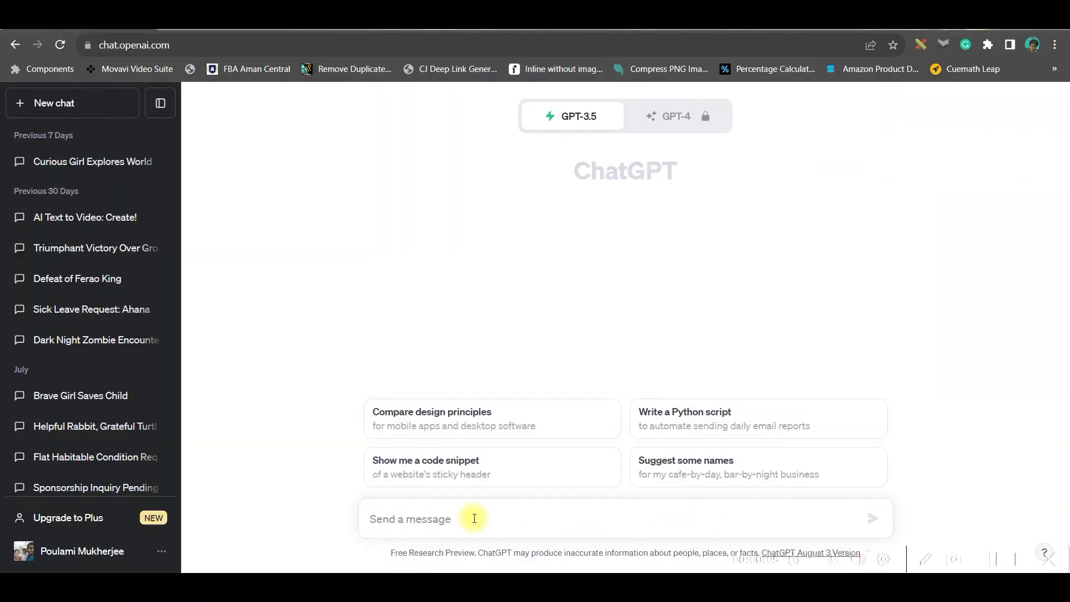
# Send ChatGPT 'Create a short cute Love Story in 200 words' and review the reply
pyautogui.click(464, 522)
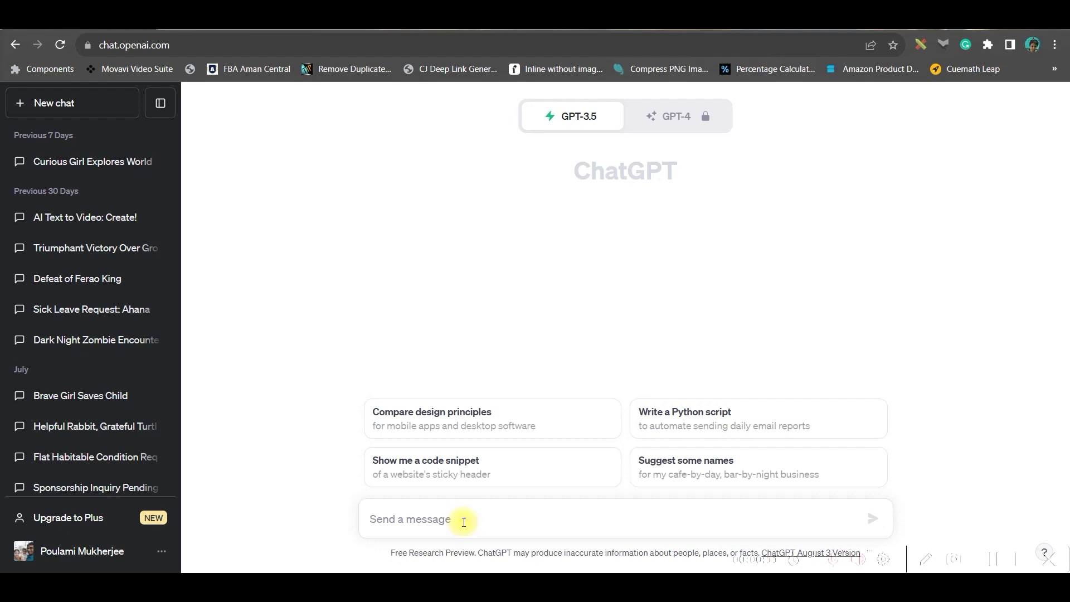
pyautogui.write('Create a short cute Love Story in 200 words')
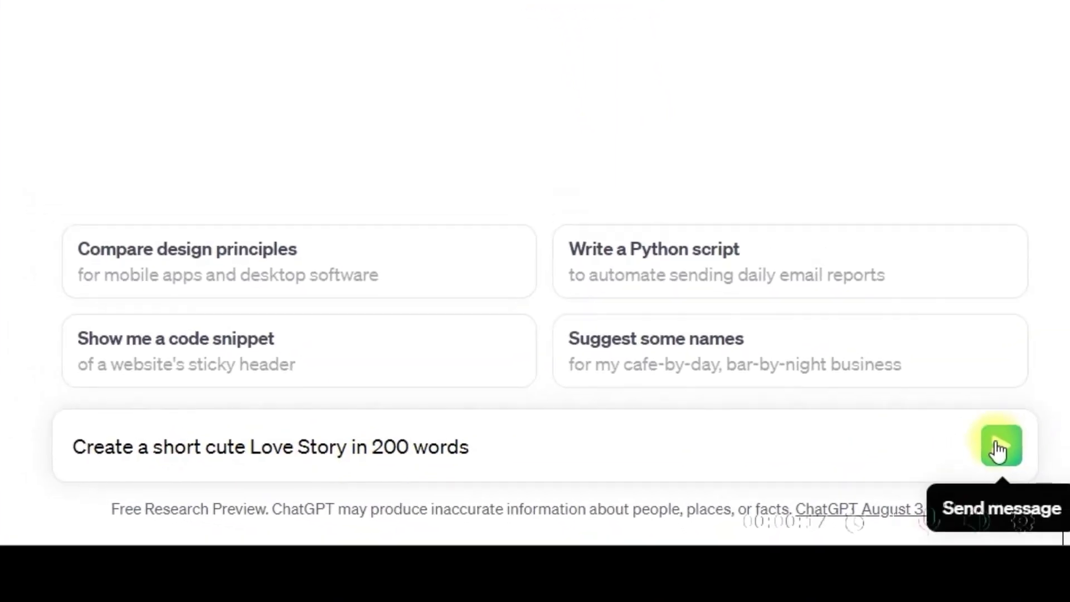
pyautogui.click(998, 449)
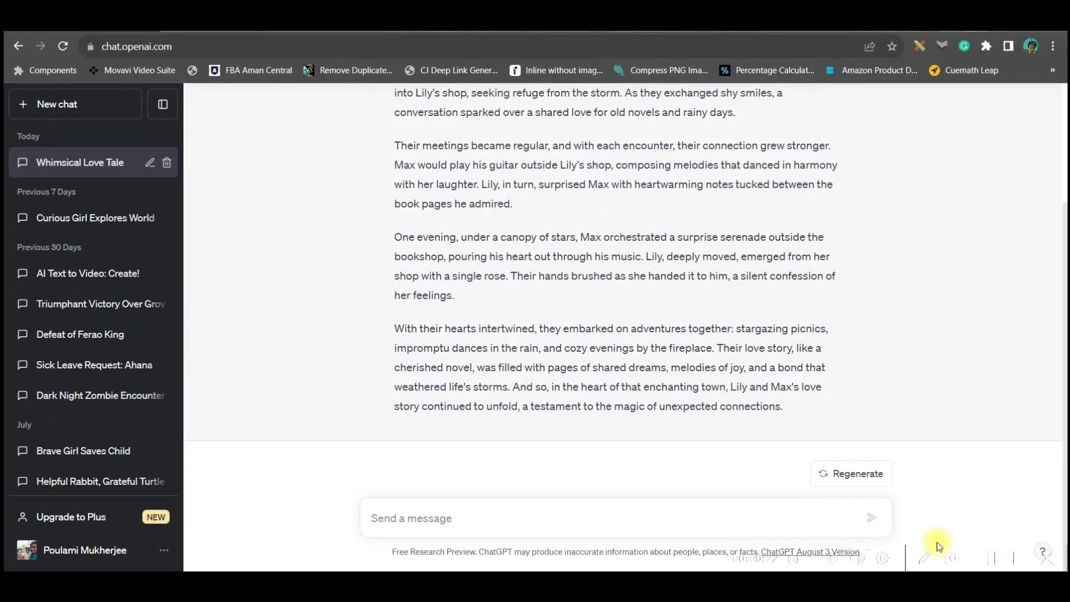
pyautogui.scroll(3, 788, 422)
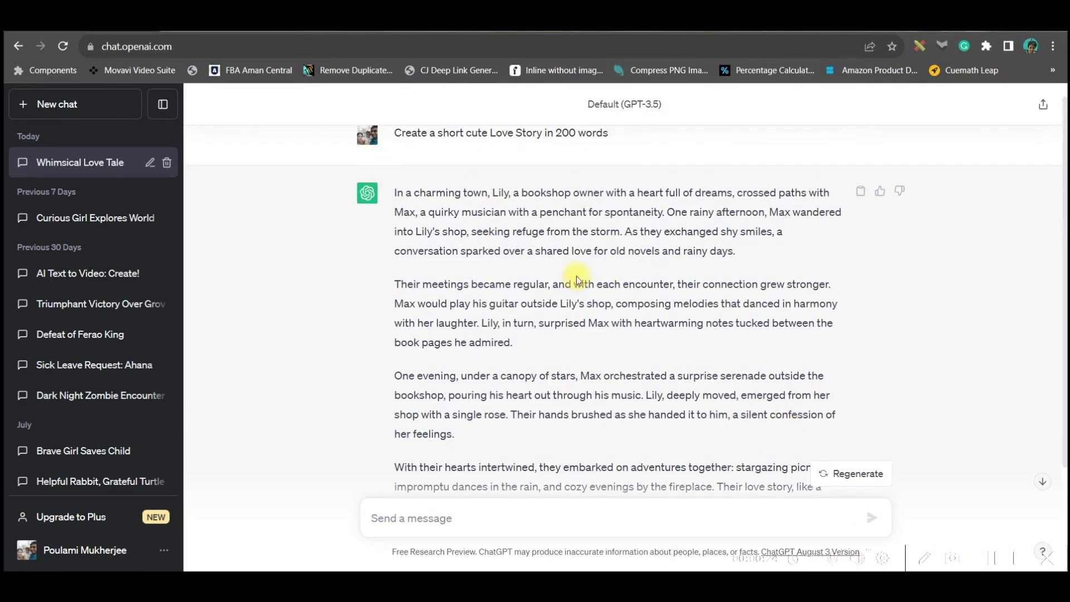
pyautogui.scroll(-3, 371, 313)
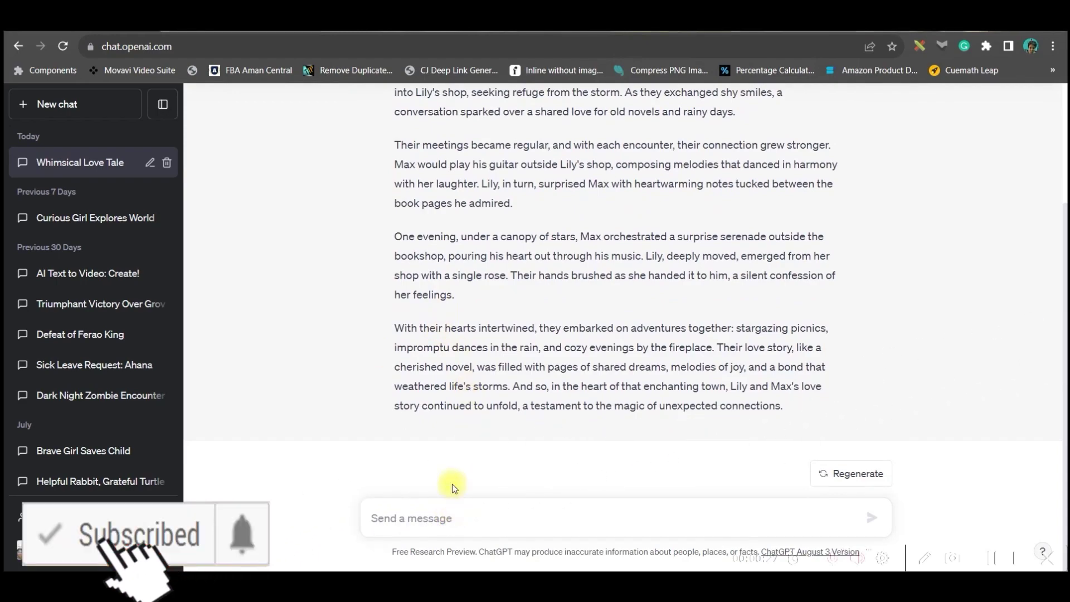
# Ask ChatGPT to divide the story into 5 scenes with image prompts, then go to Leonardo.Ai
pyautogui.write('Divide it into 5 Scenes & create Prompt to generate Images for each Scene')
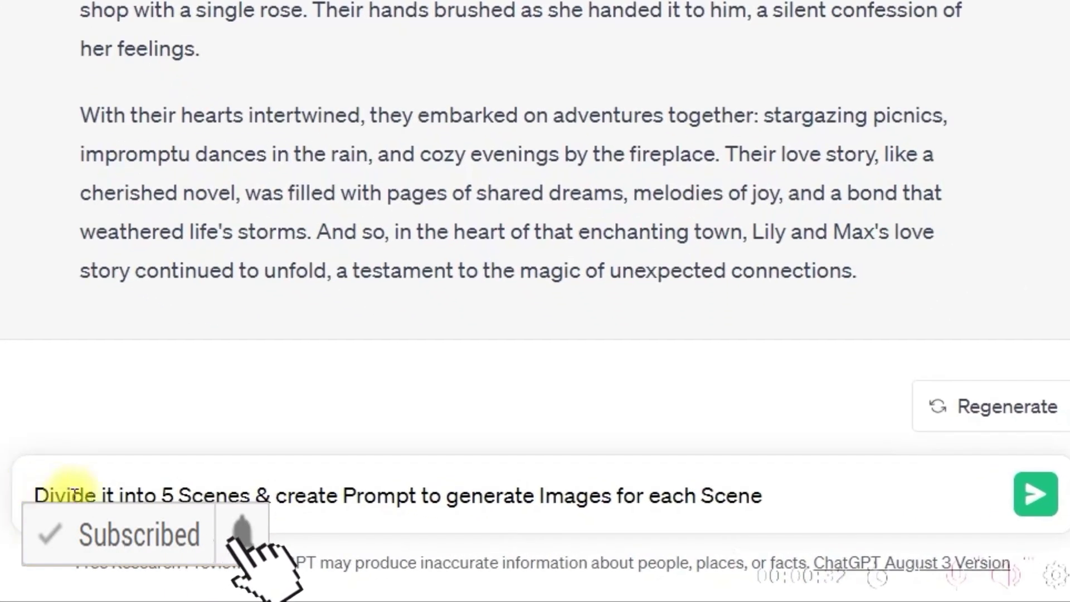
pyautogui.moveTo(251, 496); pyautogui.dragTo(757, 524)
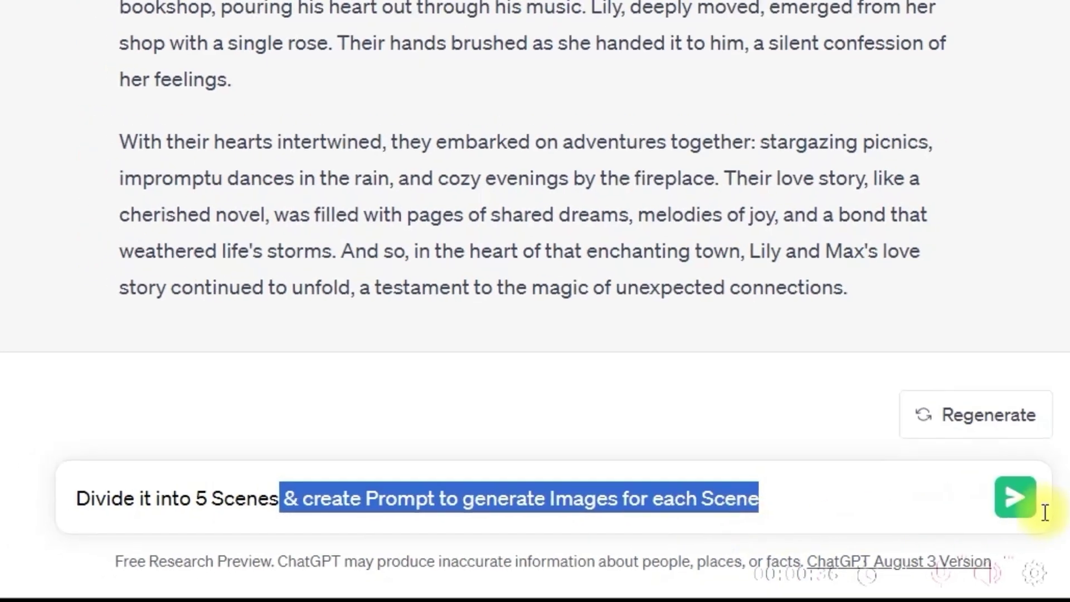
pyautogui.click(1015, 497)
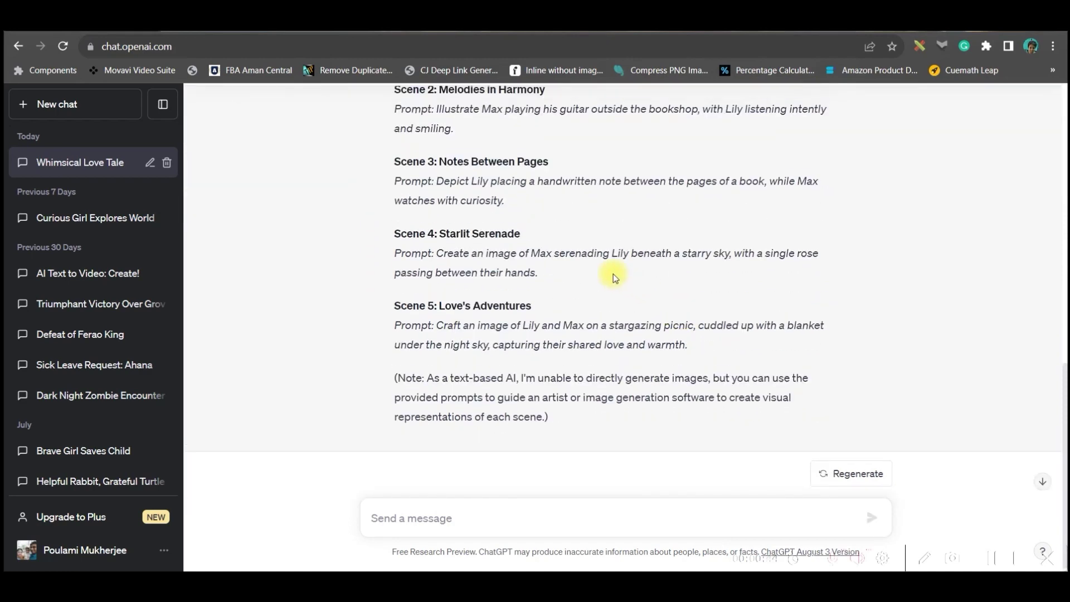
pyautogui.scroll(2, 613, 276)
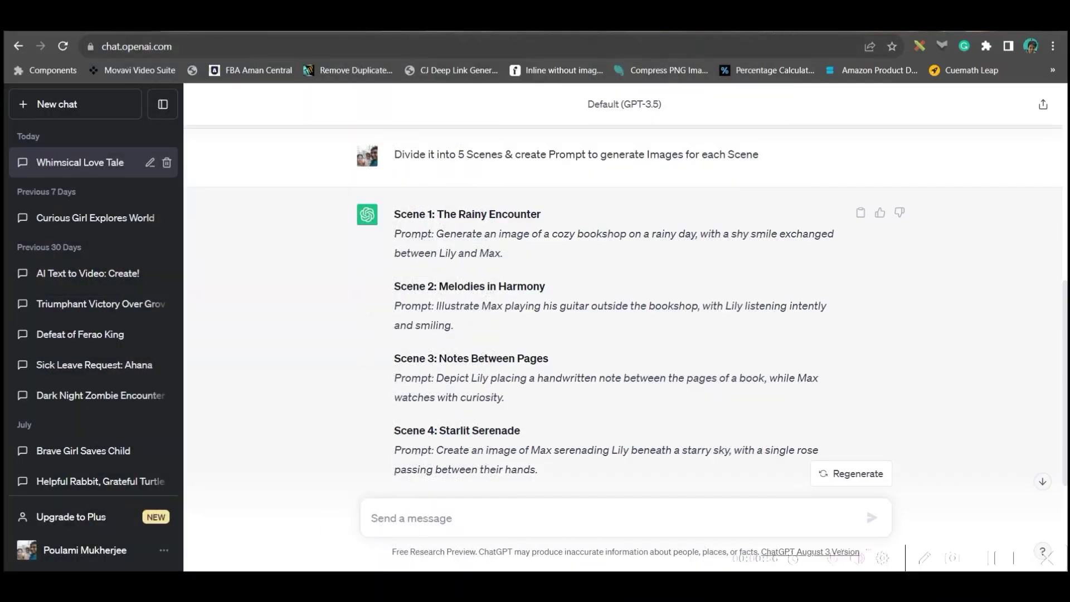
pyautogui.click(655, 33)
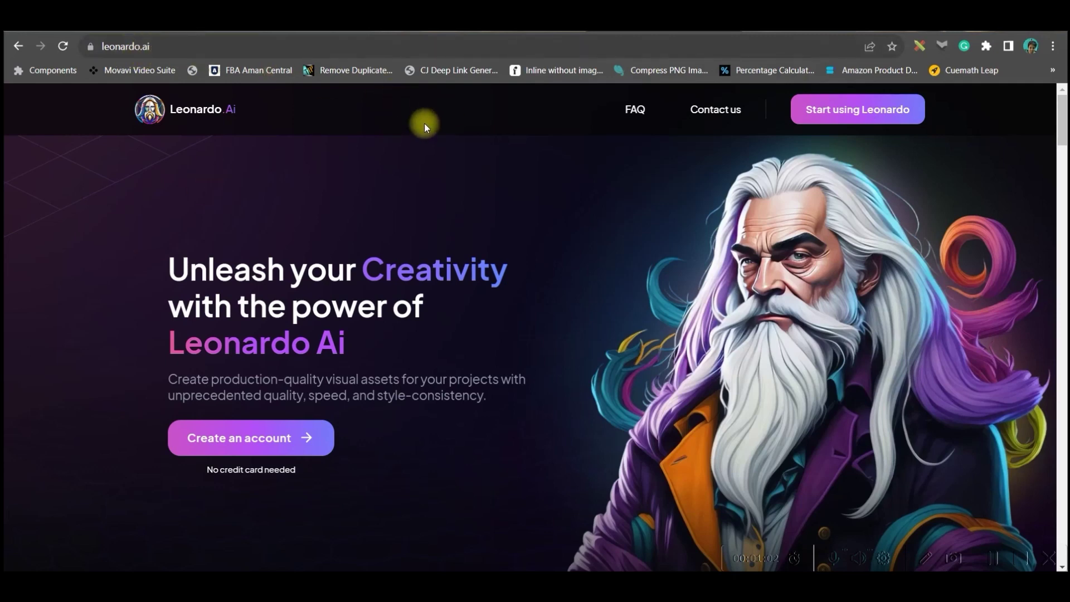
# Open Leonardo.Ai's account sign-up form, then dismiss it
pyautogui.click(273, 440)
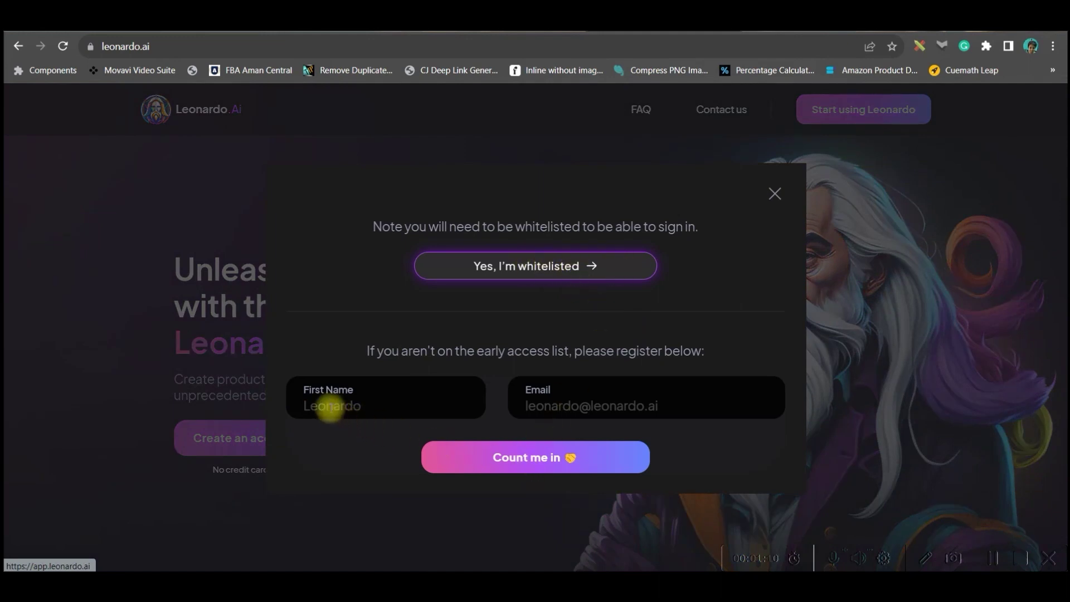
pyautogui.click(323, 406)
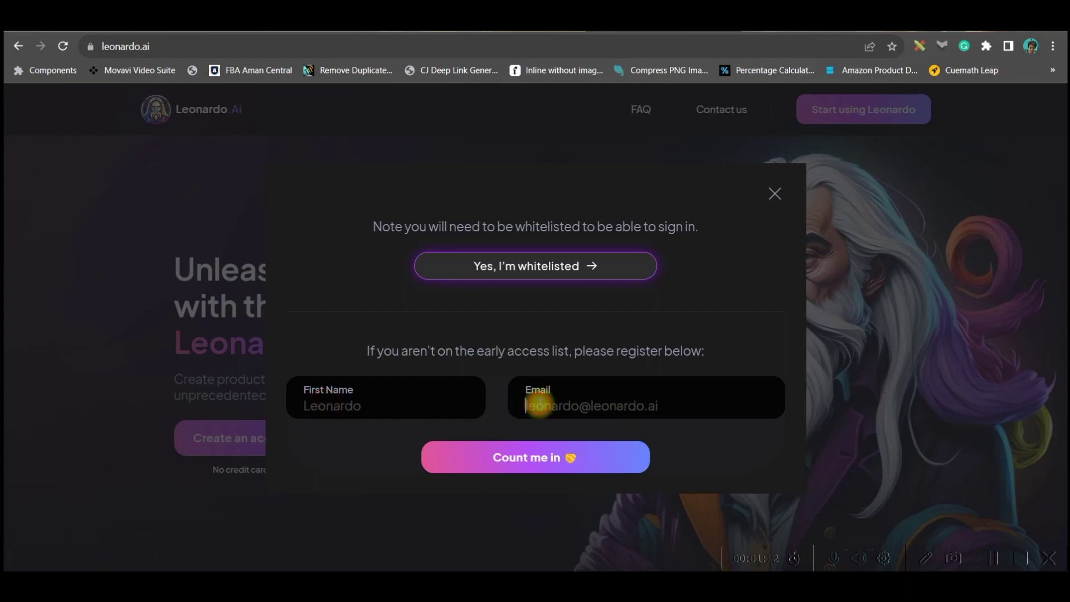
pyautogui.click(775, 195)
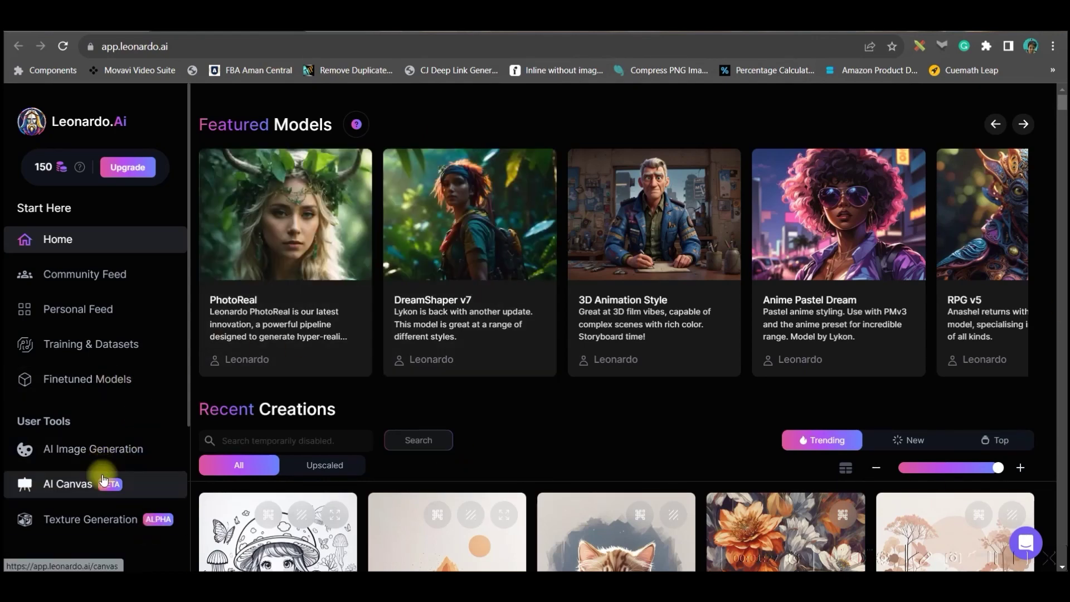
# Select the 3D Animation Style model on the AI Image Generation page
pyautogui.click(66, 448)
pyautogui.click(413, 206)
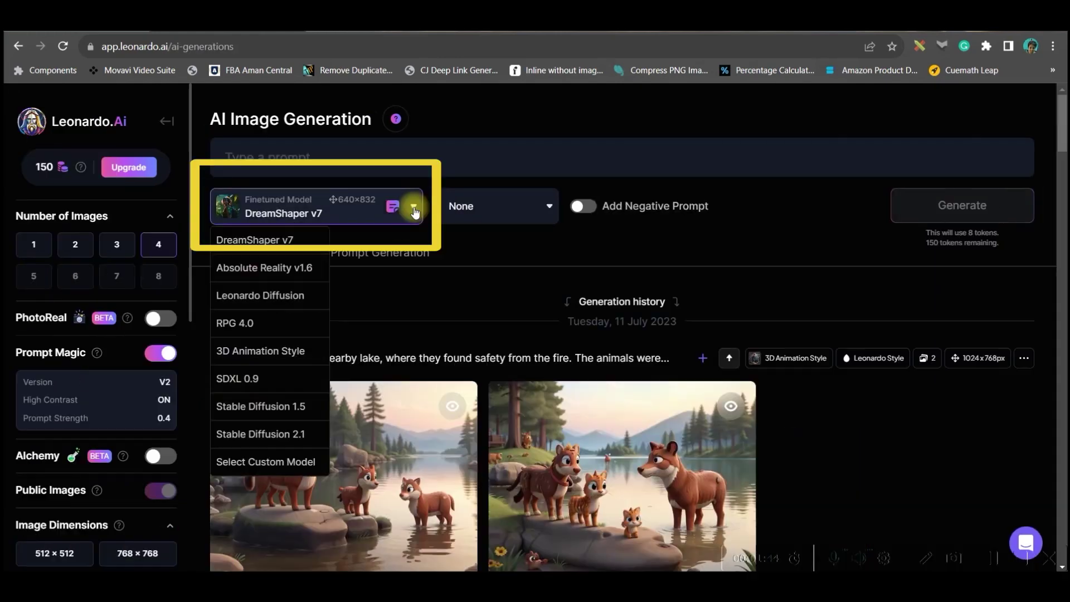
pyautogui.click(259, 356)
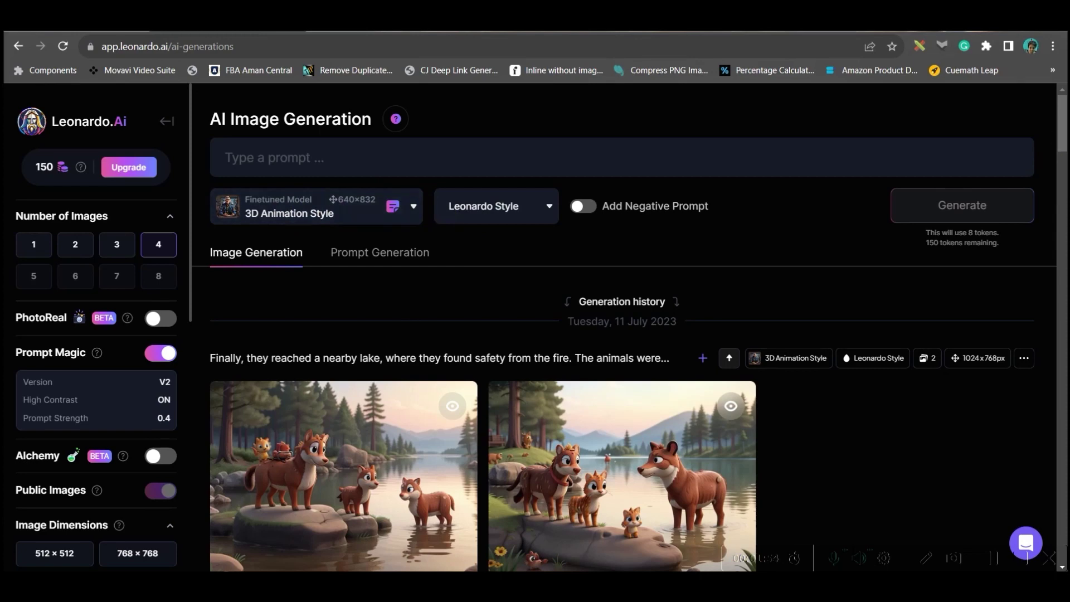
pyautogui.click(98, 33)
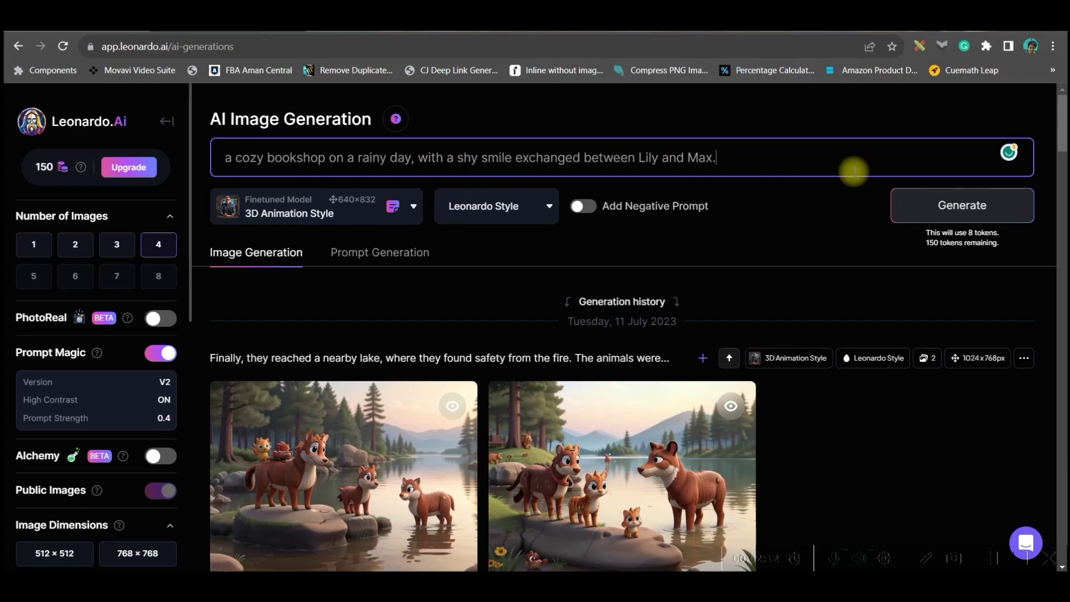
# Append 'Highly Detailed, Ultra HD, Disney Style' to the Scene 1 prompt and choose 2 images
pyautogui.write('Highly Detai')
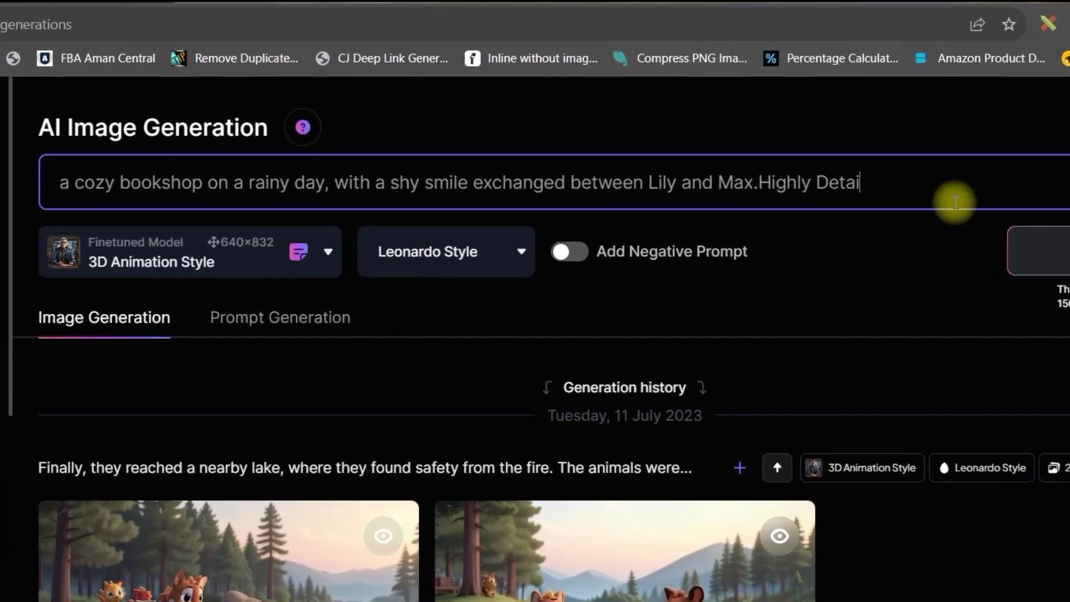
pyautogui.write('led, Ultra HD, D')
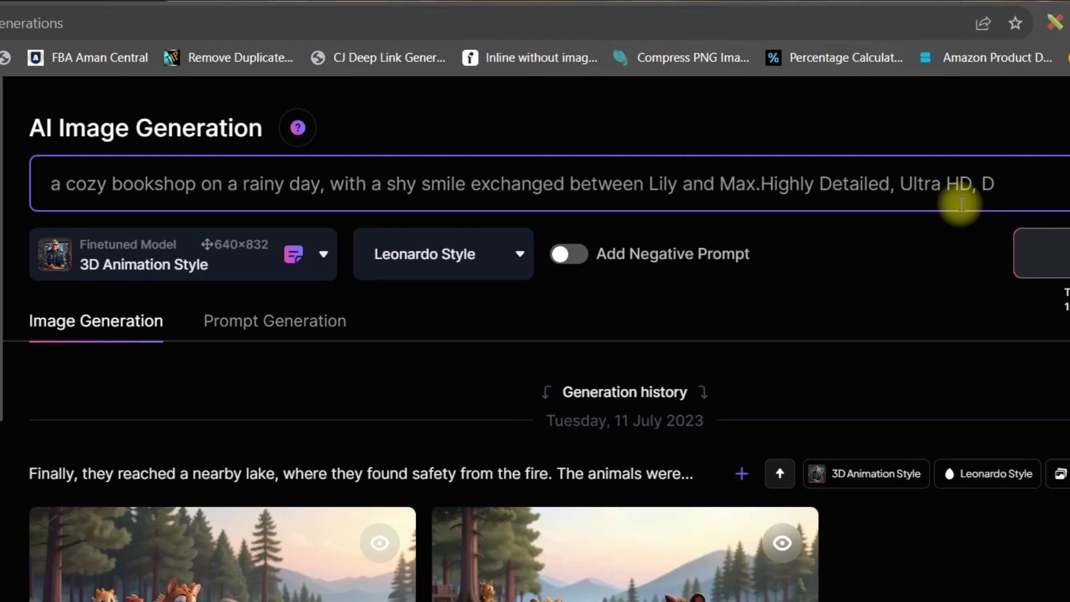
pyautogui.write('isney Style')
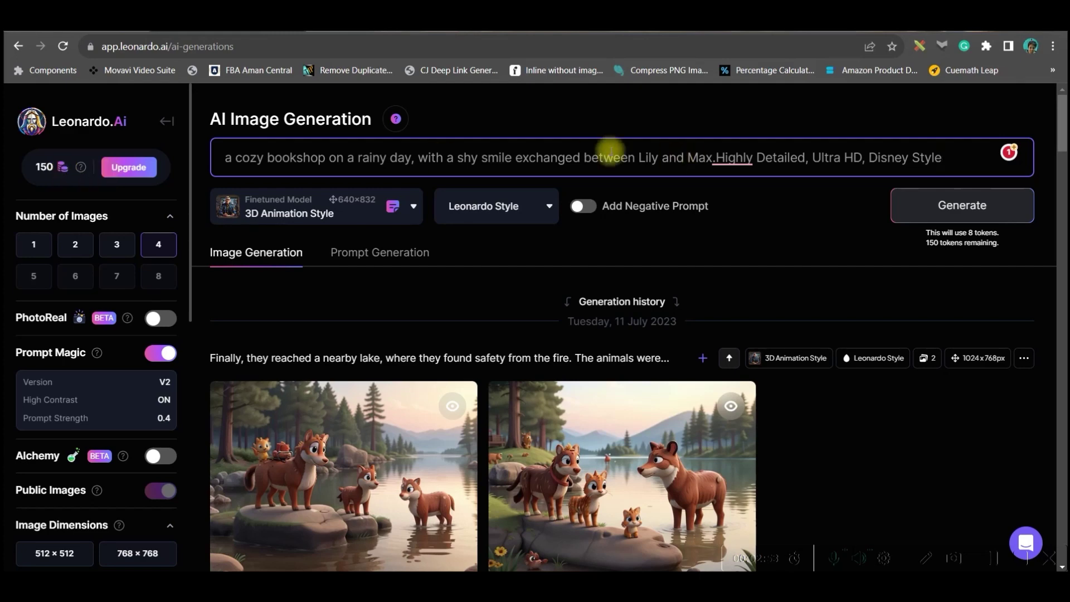
pyautogui.click(77, 245)
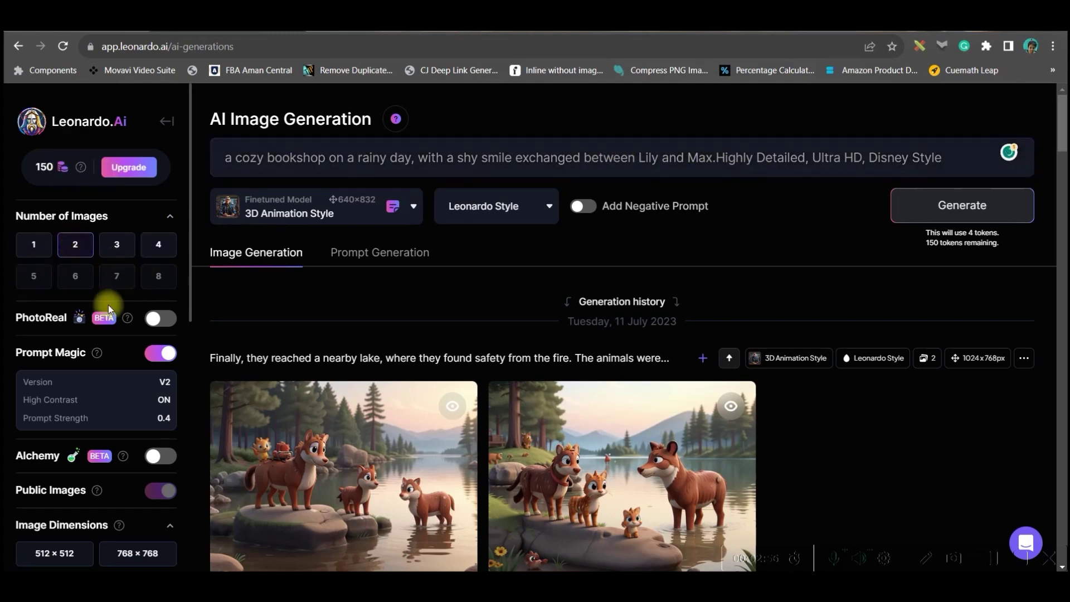
# Set the aspect ratio to 16:9 and generate the Scene 1 bookshop images
pyautogui.scroll(-4, 98, 333)
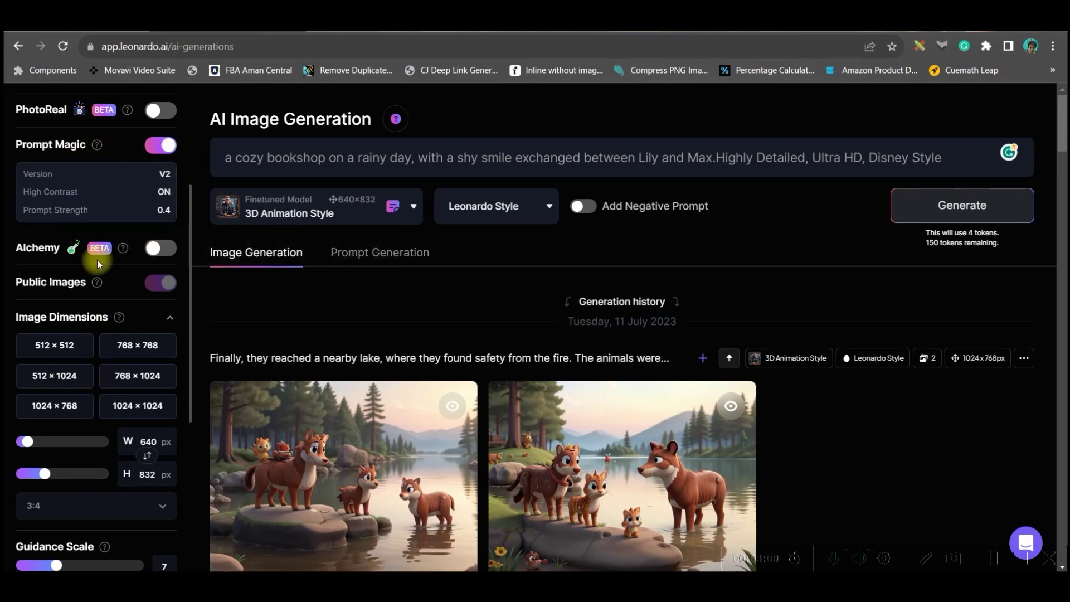
pyautogui.scroll(-1, 156, 279)
pyautogui.scroll(-4, 132, 341)
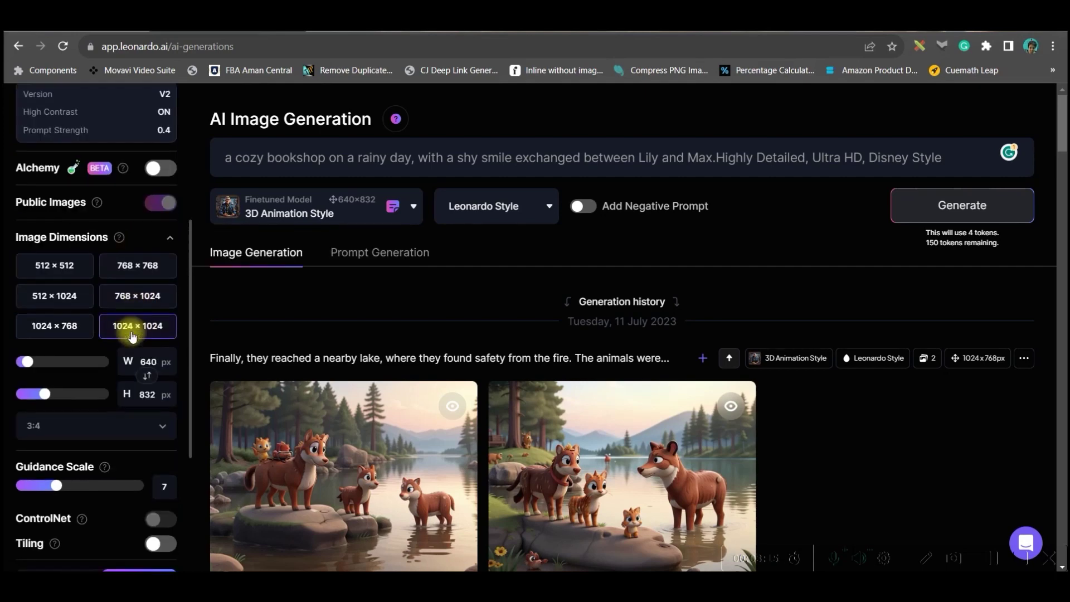
pyautogui.click(94, 228)
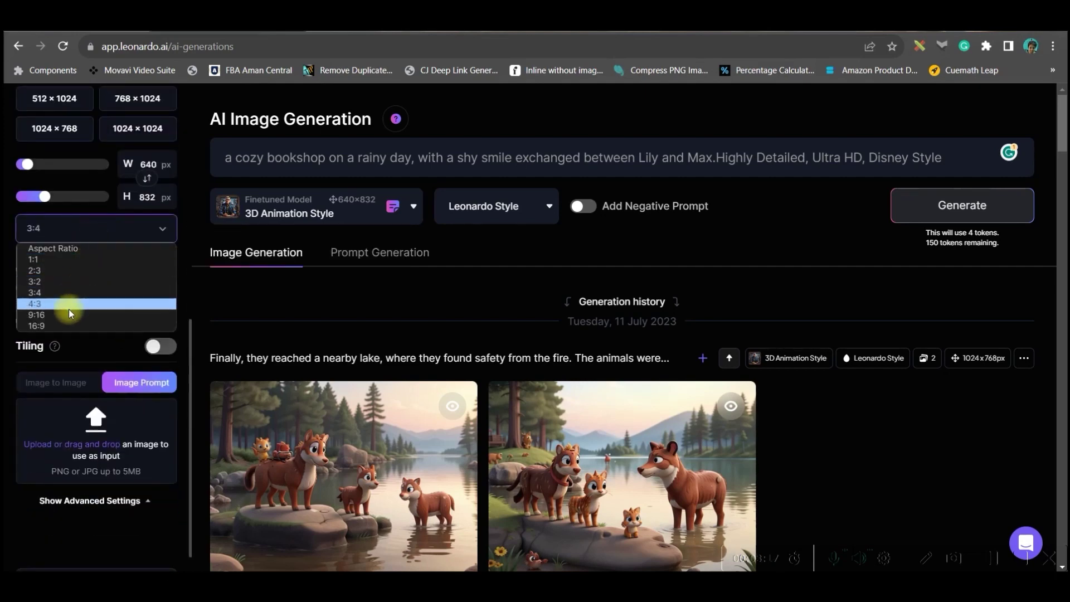
pyautogui.click(64, 326)
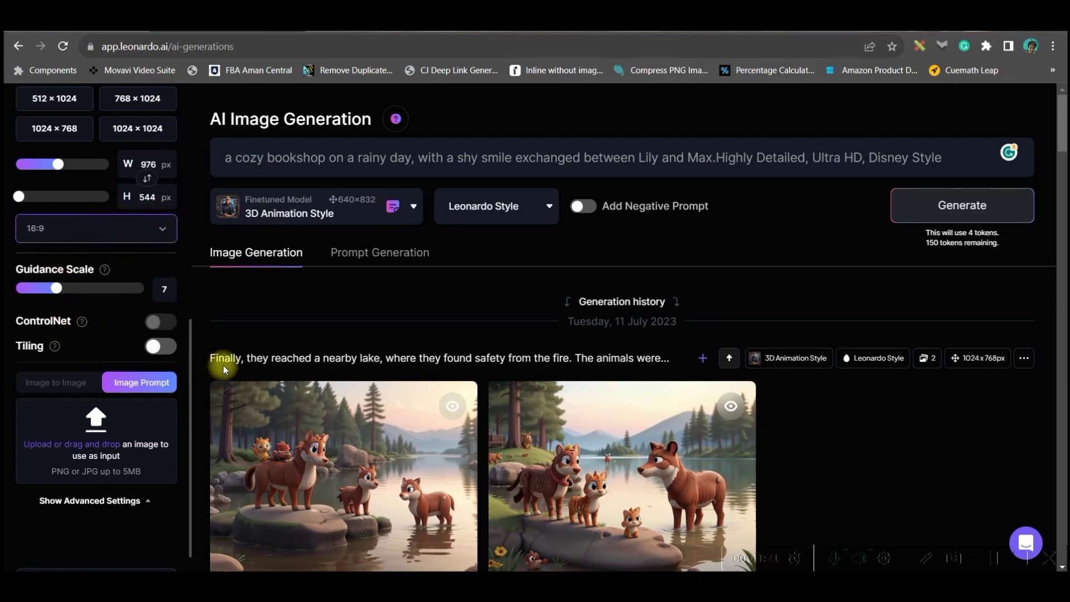
pyautogui.scroll(-1, 174, 375)
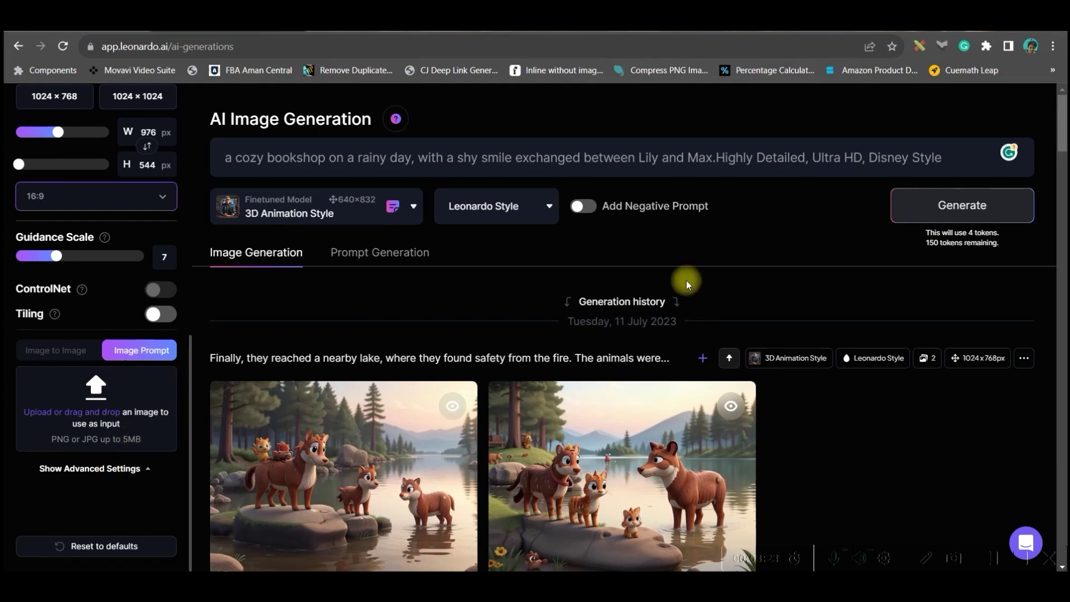
pyautogui.click(973, 207)
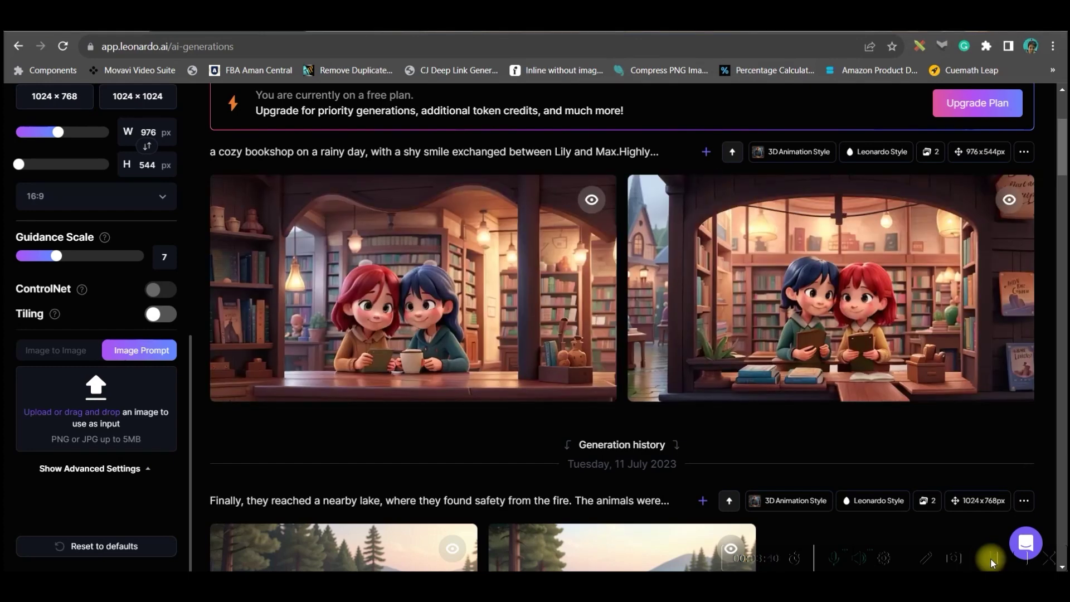
# Download the left cozy-bookshop image as a JPG
pyautogui.moveTo(591, 372)
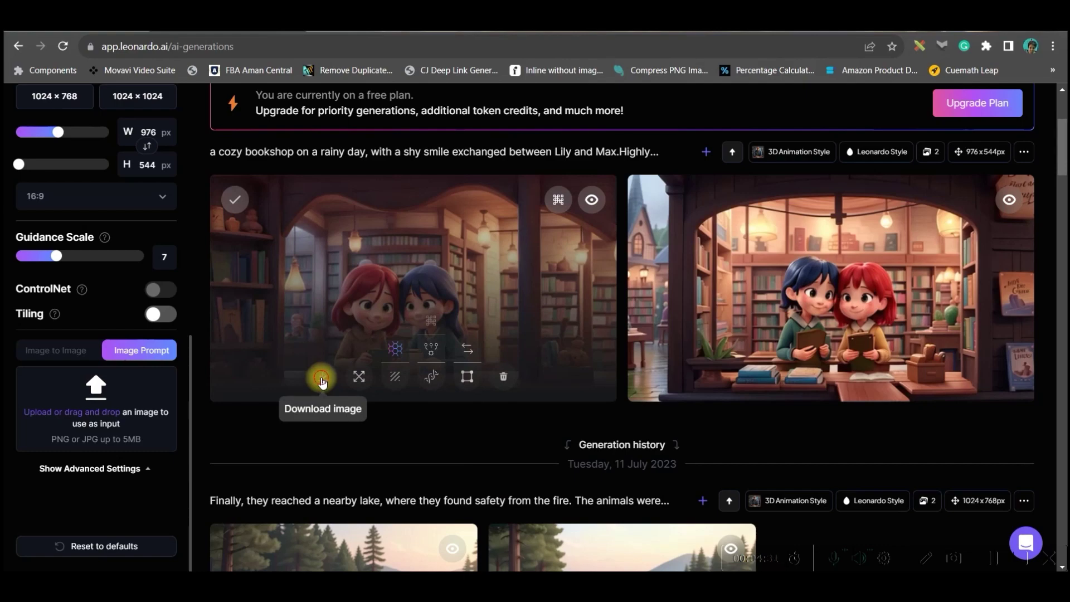
pyautogui.click(321, 379)
pyautogui.scroll(3, 851, 201)
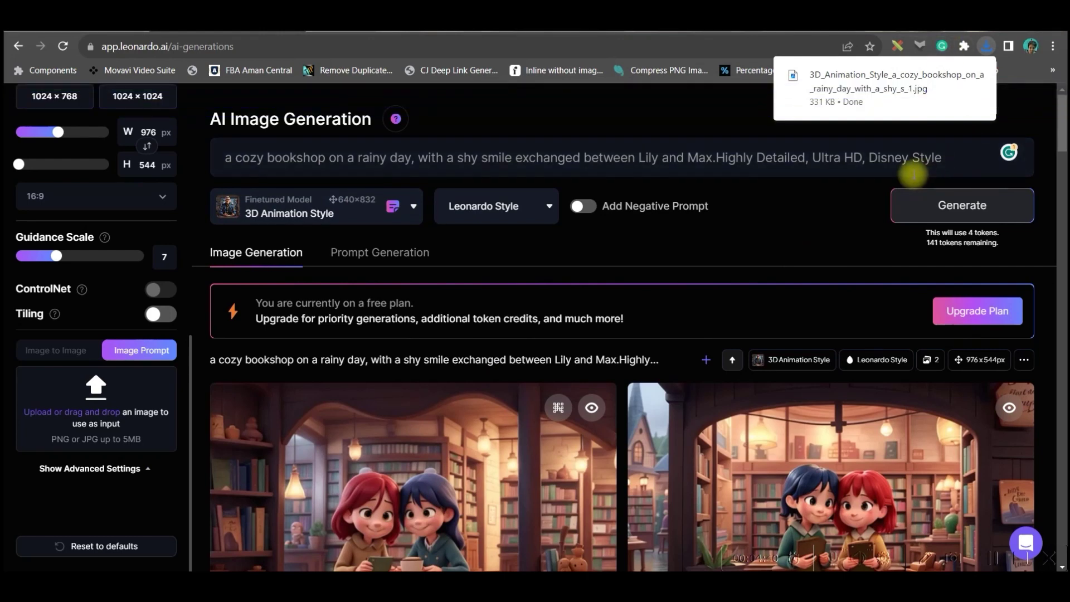
pyautogui.scroll(-5, 499, 153)
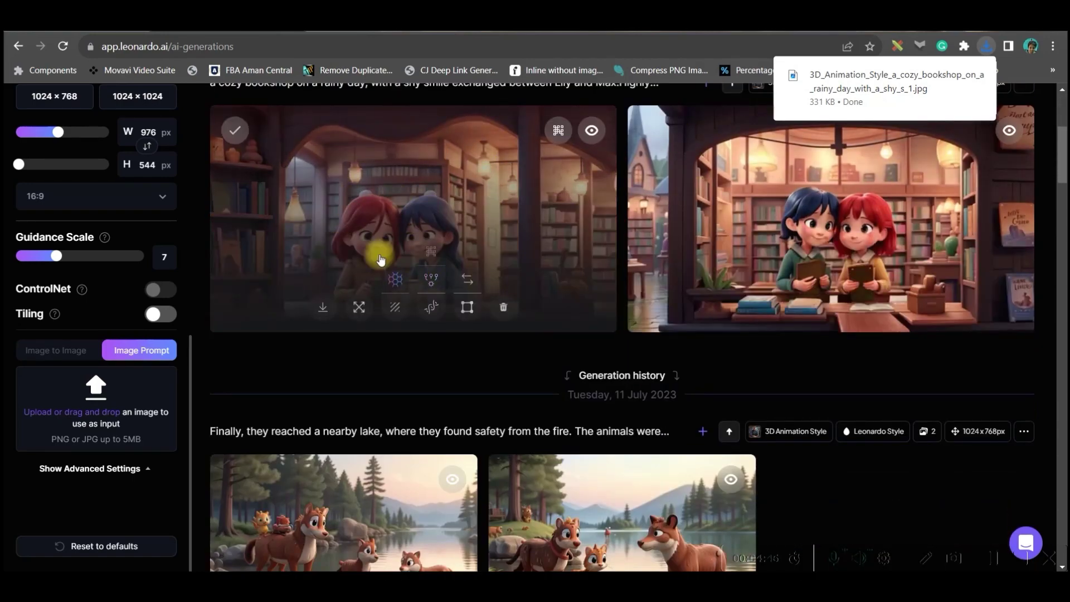
pyautogui.scroll(3, 430, 268)
# Copy the Scene 2 guitar prompt from ChatGPT and return to Leonardo.Ai
pyautogui.click(113, 32)
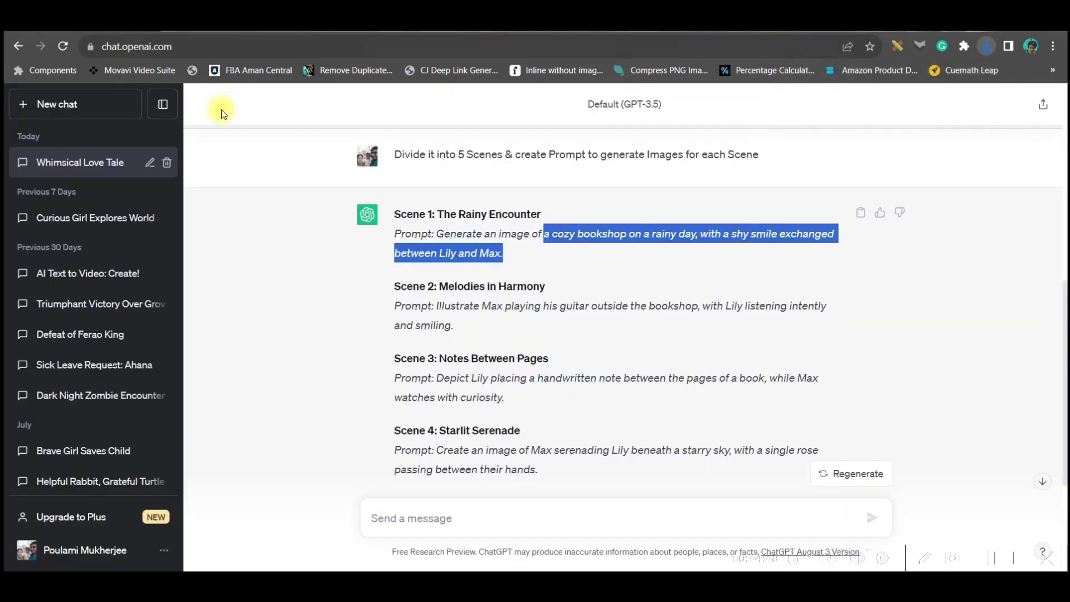
pyautogui.moveTo(437, 306); pyautogui.dragTo(468, 324)
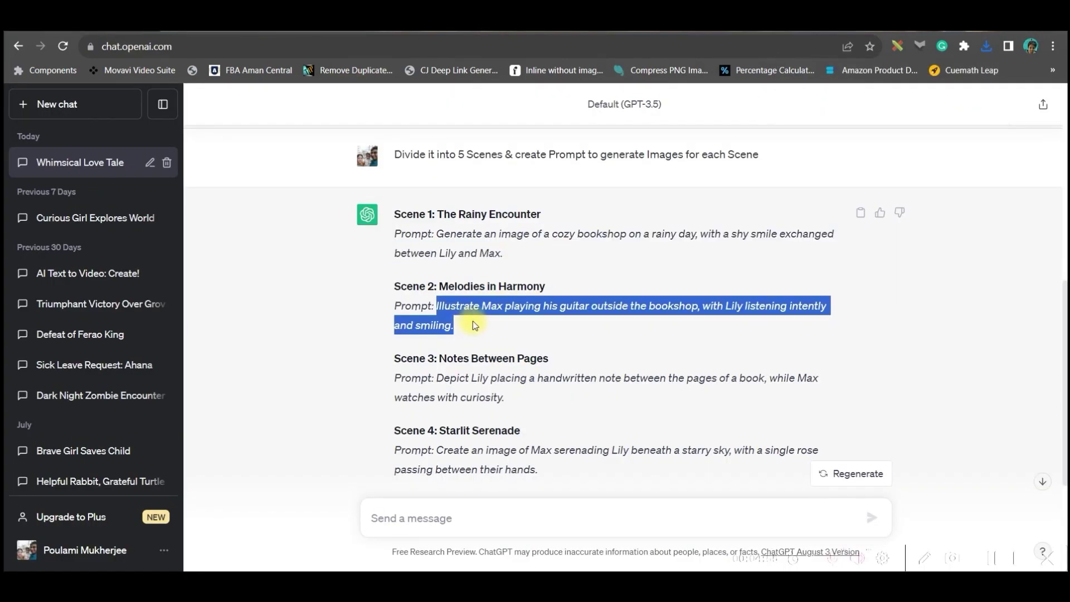
pyautogui.click(258, 34)
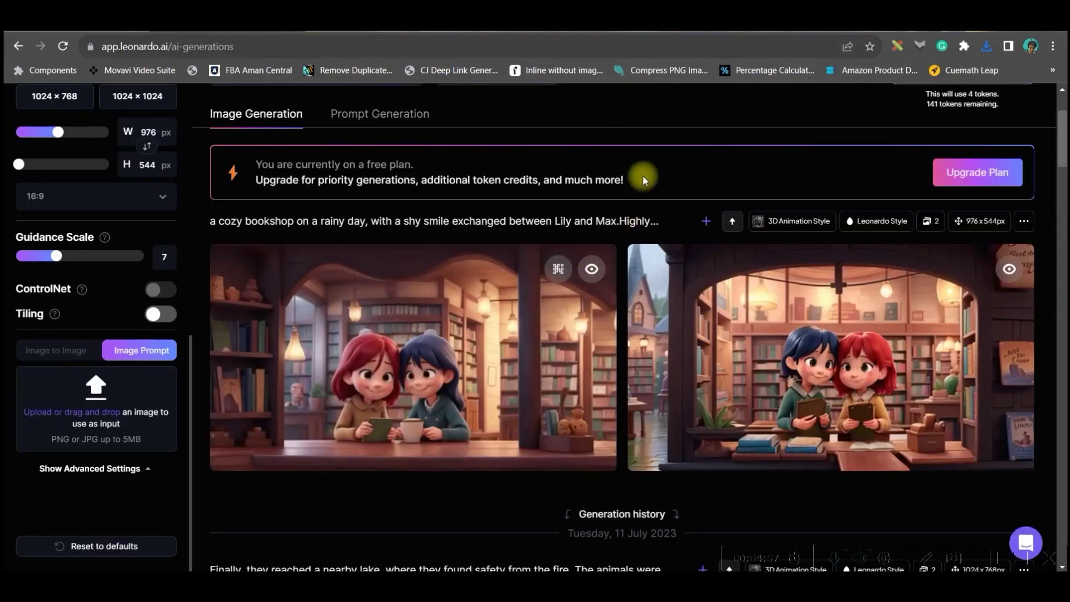
# Upload the downloaded bookshop JPG as the image prompt and fix the missing space after 'Max.'
pyautogui.scroll(3, 645, 180)
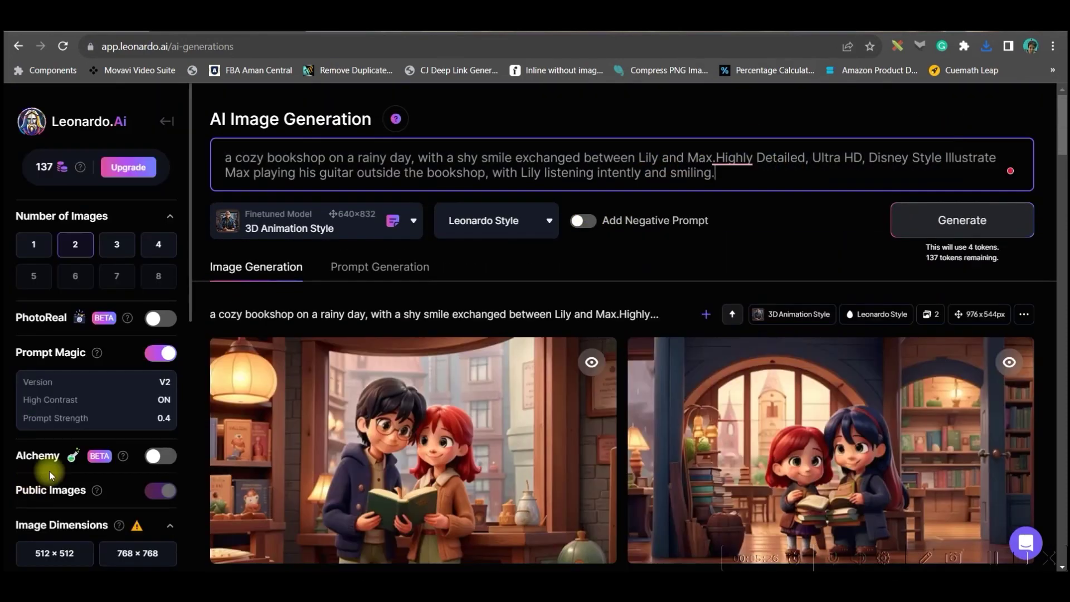
pyautogui.scroll(-5, 62, 462)
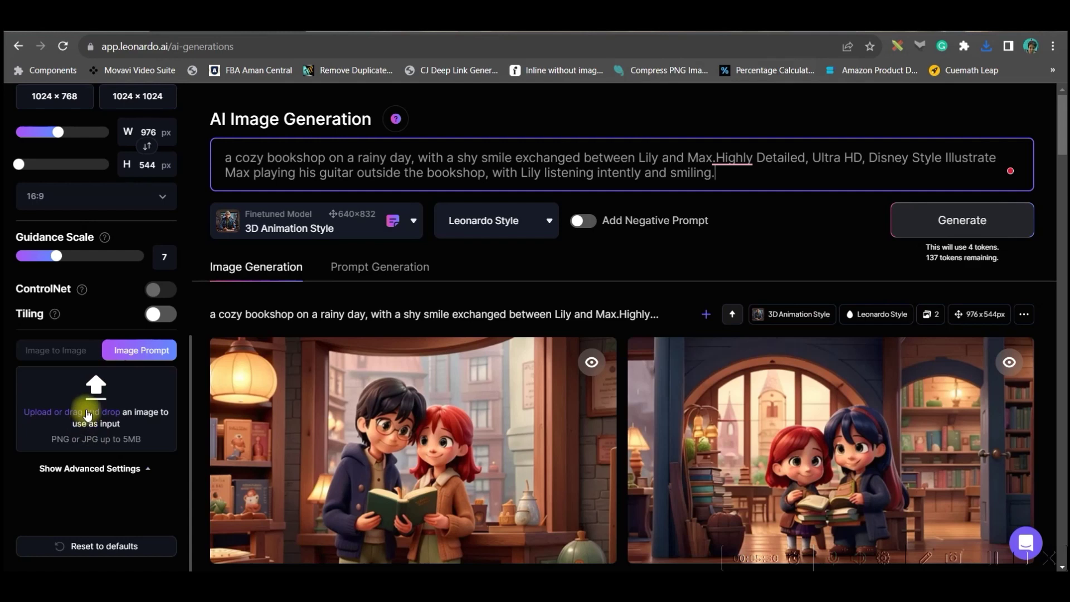
pyautogui.click(87, 412)
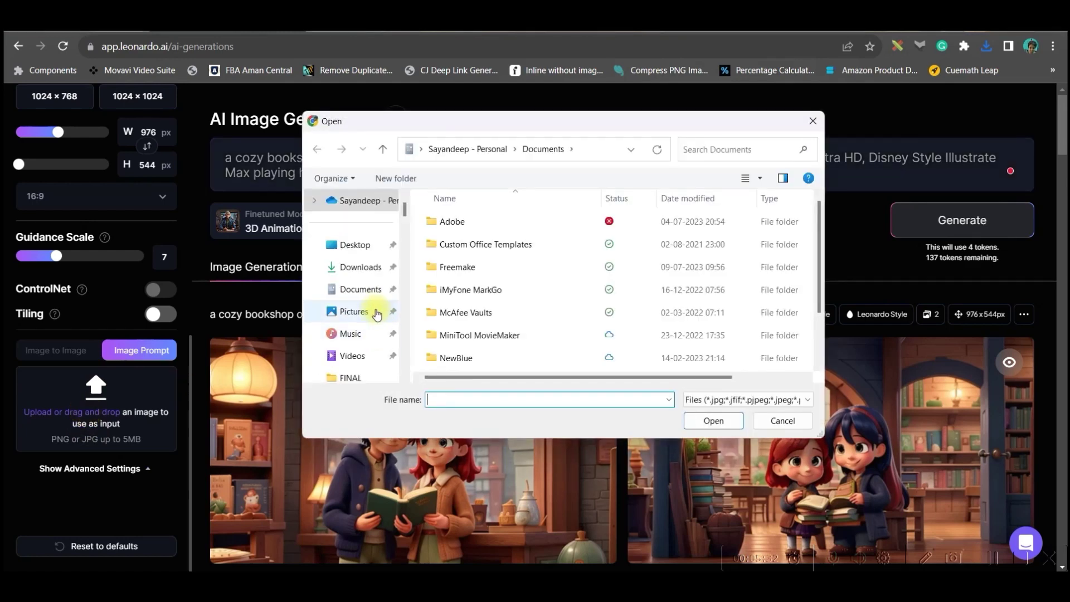
pyautogui.click(359, 268)
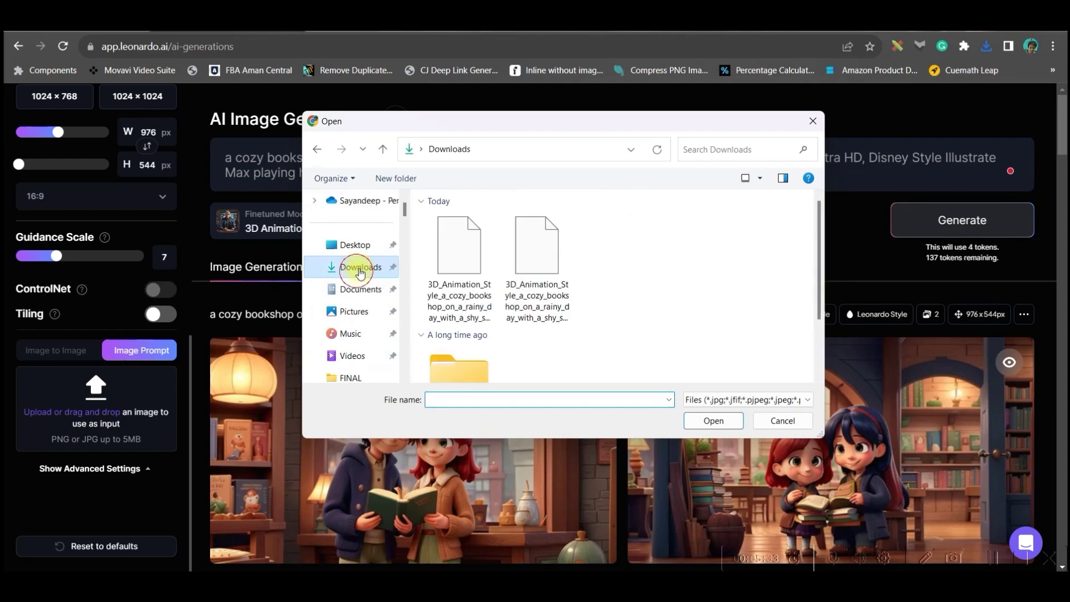
pyautogui.doubleClick(491, 267)
pyautogui.scroll(-3, 91, 329)
pyautogui.scroll(3, 123, 312)
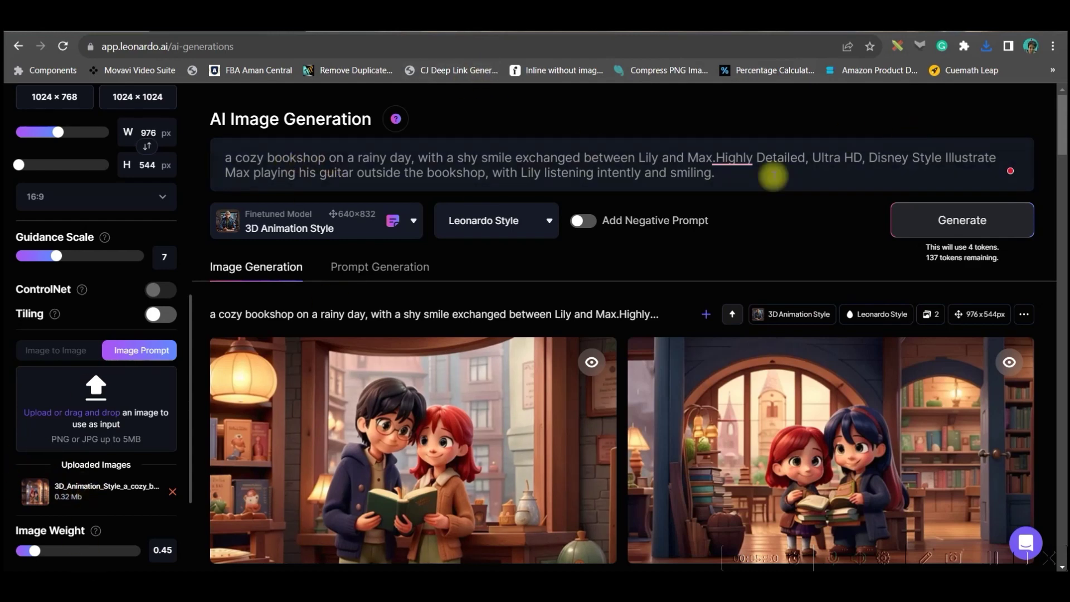
pyautogui.moveTo(731, 160)
pyautogui.click(741, 203)
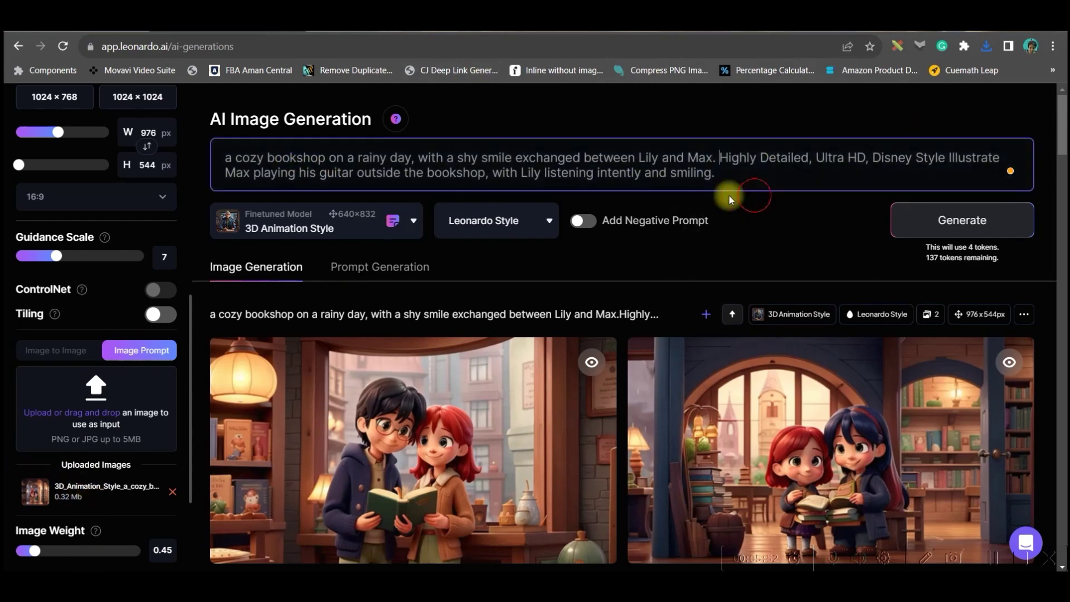
# Generate two new images from the combined prompt and scroll through the results
pyautogui.click(929, 223)
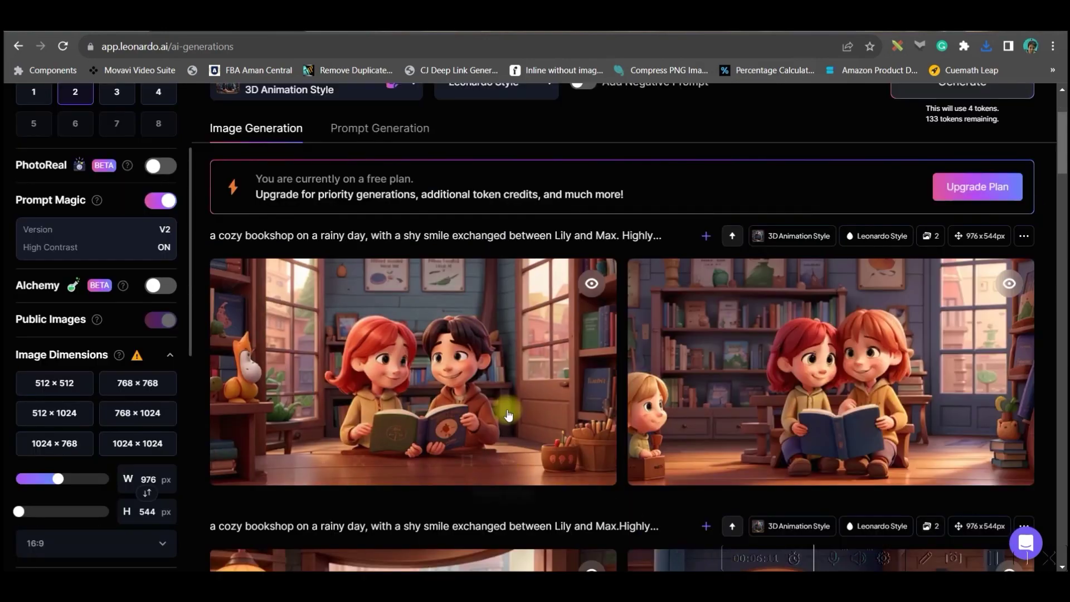
pyautogui.scroll(-5, 617, 401)
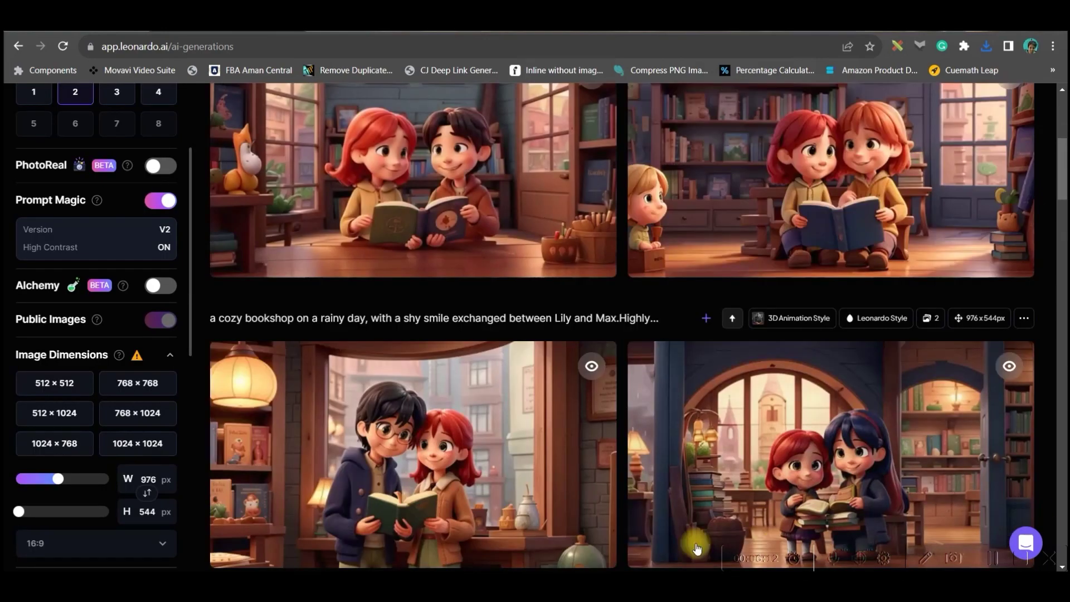
pyautogui.scroll(-4, 292, 474)
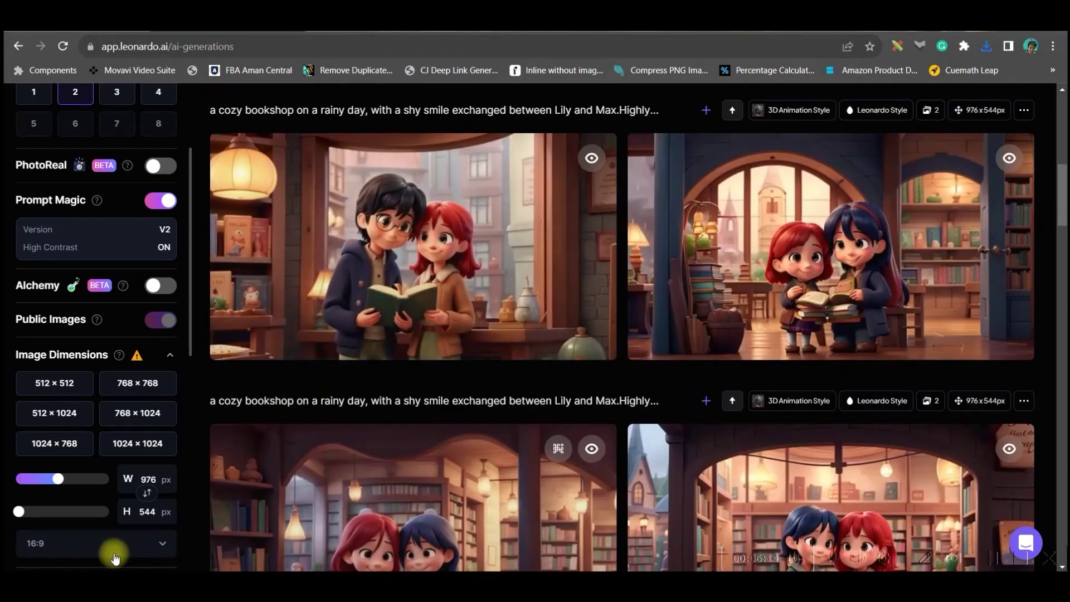
pyautogui.scroll(-5, 114, 552)
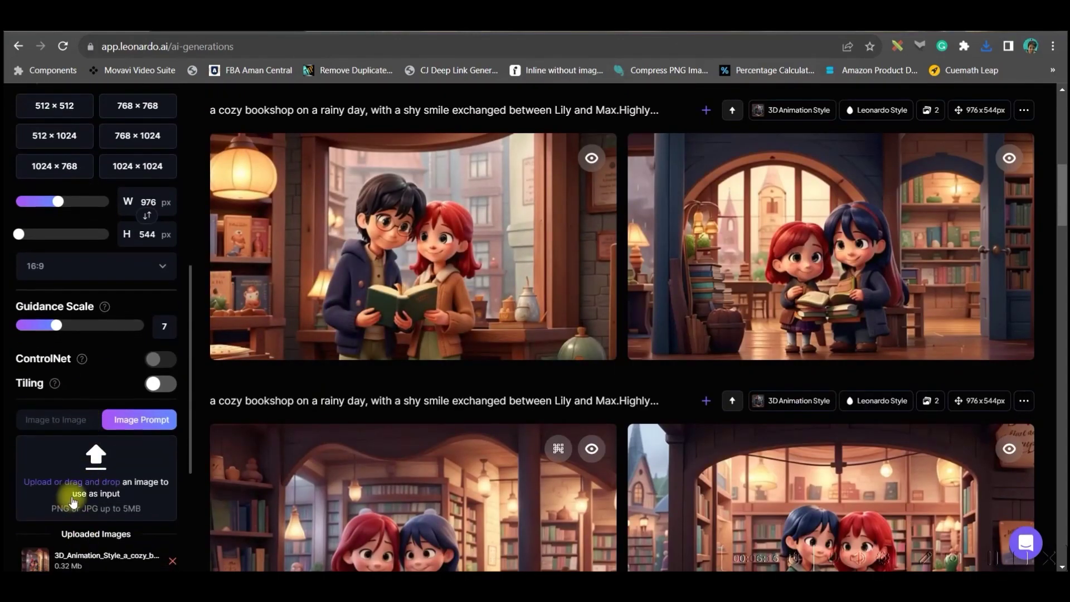
pyautogui.scroll(-4, 72, 502)
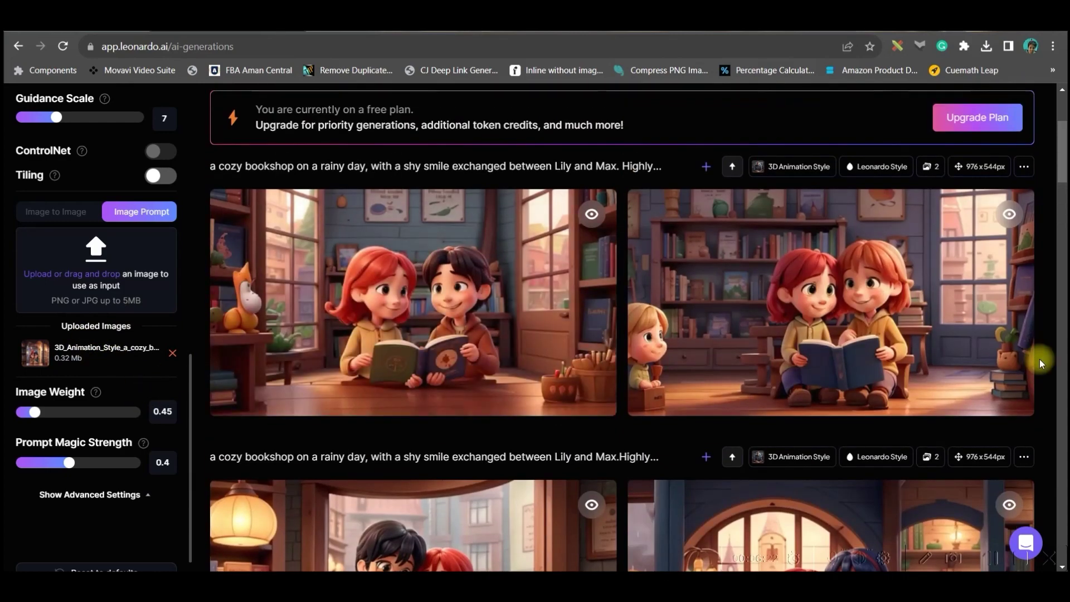
pyautogui.moveTo(354, 390)
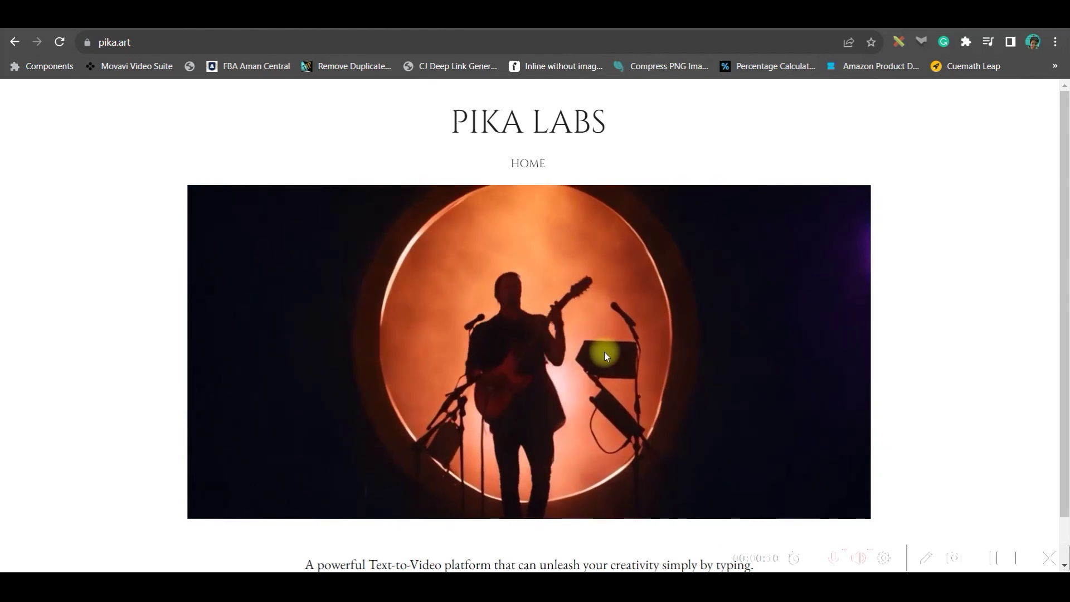
# Follow Join Beta on pika.art to the Pika Discord server invite
pyautogui.scroll(-1, 614, 316)
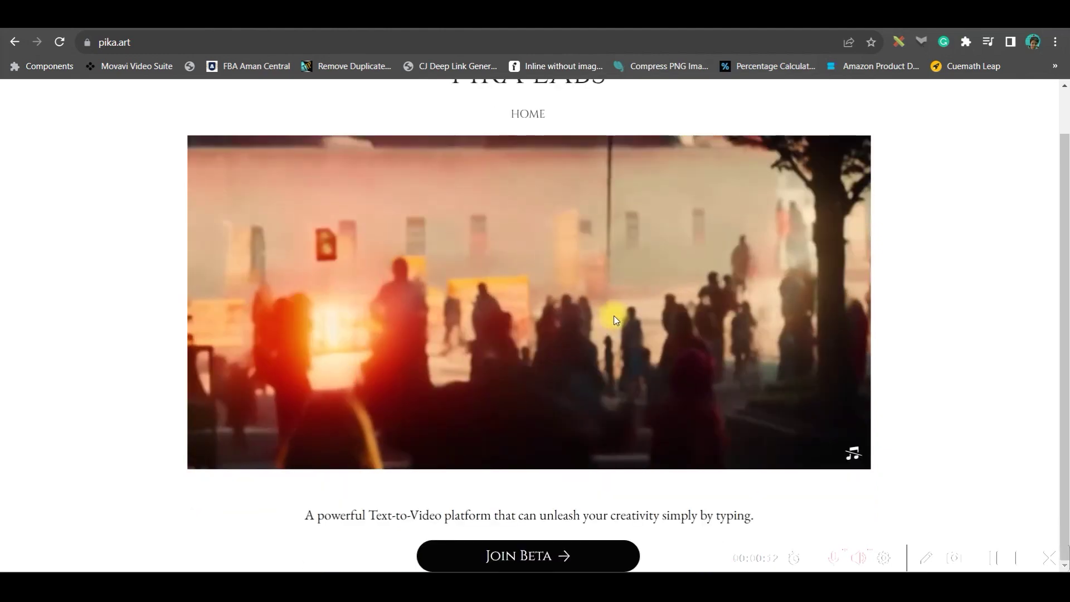
pyautogui.click(541, 555)
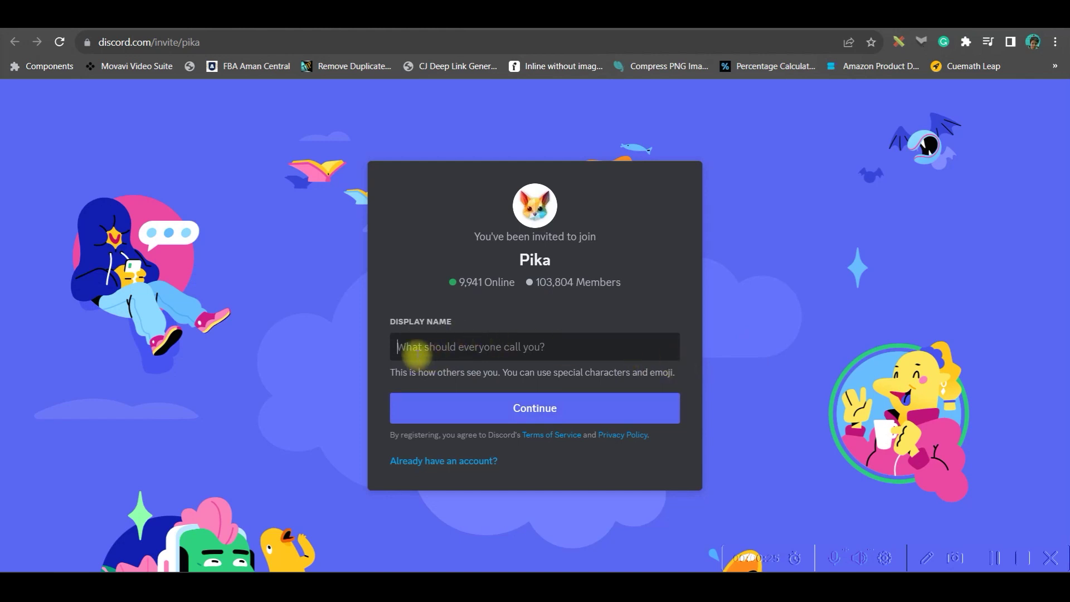
# Join the Pika server, open the generate-5 channel and start typing /create
pyautogui.click(584, 415)
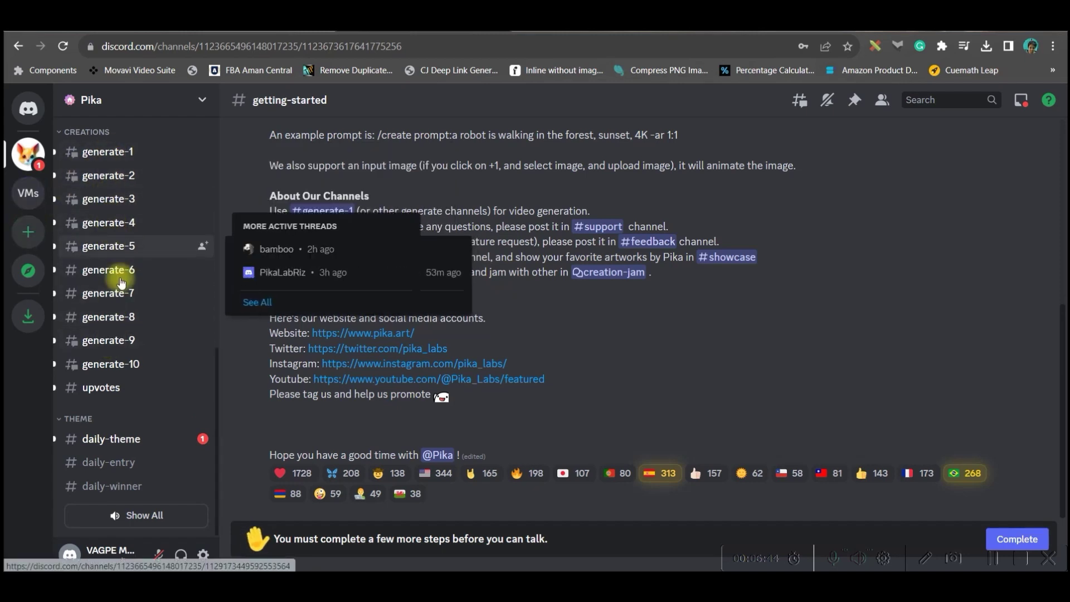
pyautogui.click(106, 246)
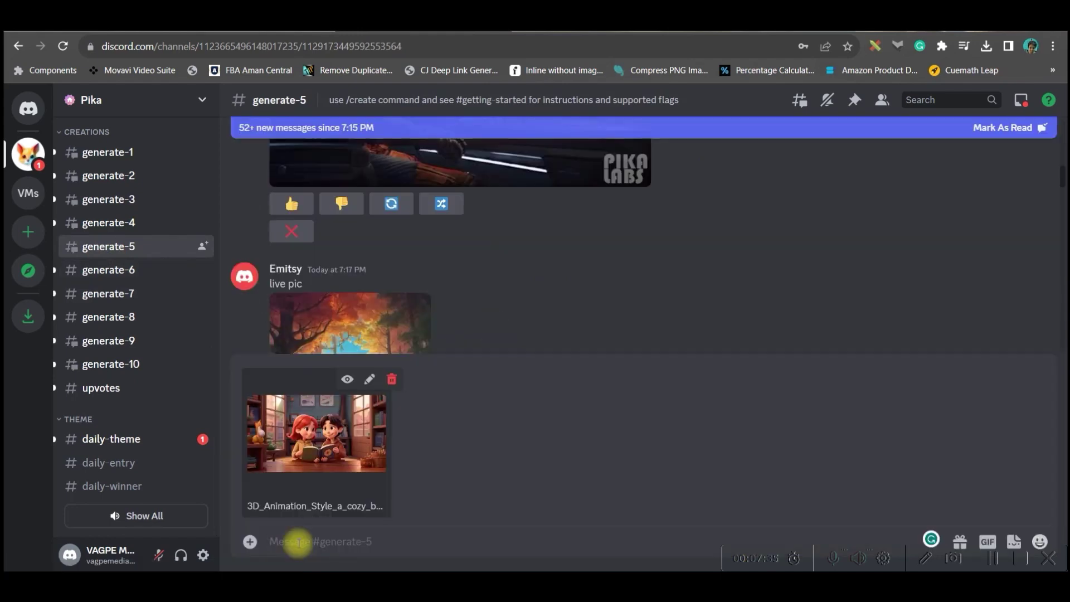
pyautogui.write('/')
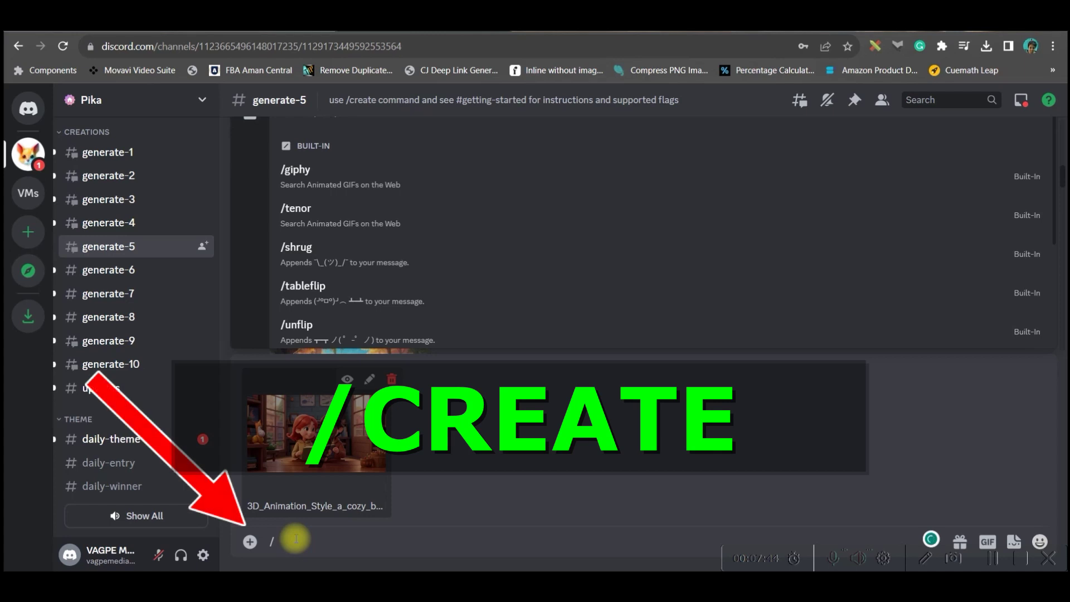
pyautogui.write('create')
# Select Pika's create command and add its optional image field for uploading
pyautogui.press('Tab')
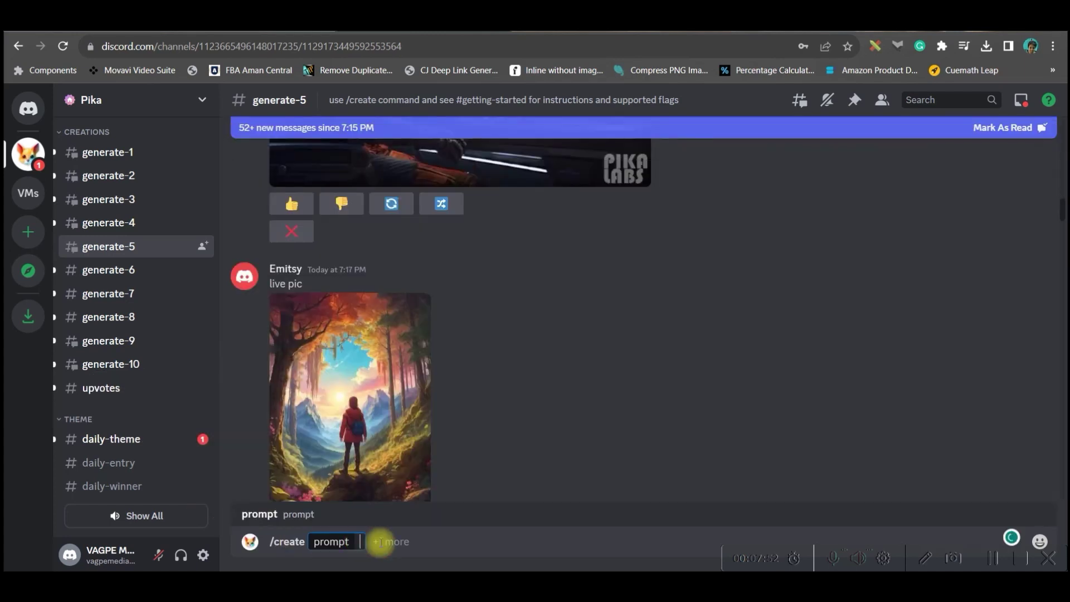
pyautogui.click(385, 542)
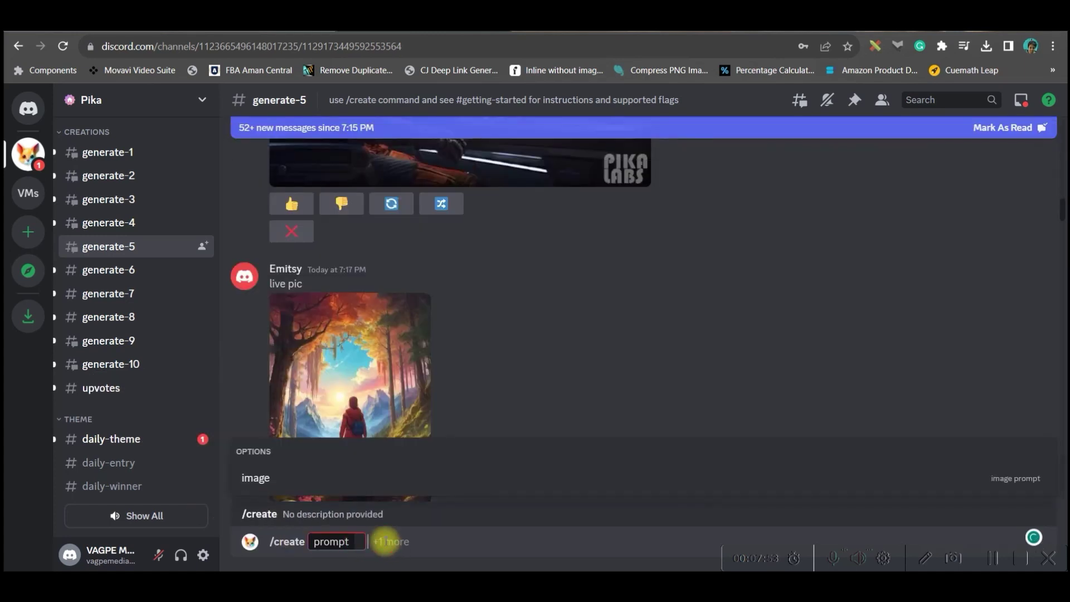
pyautogui.click(256, 490)
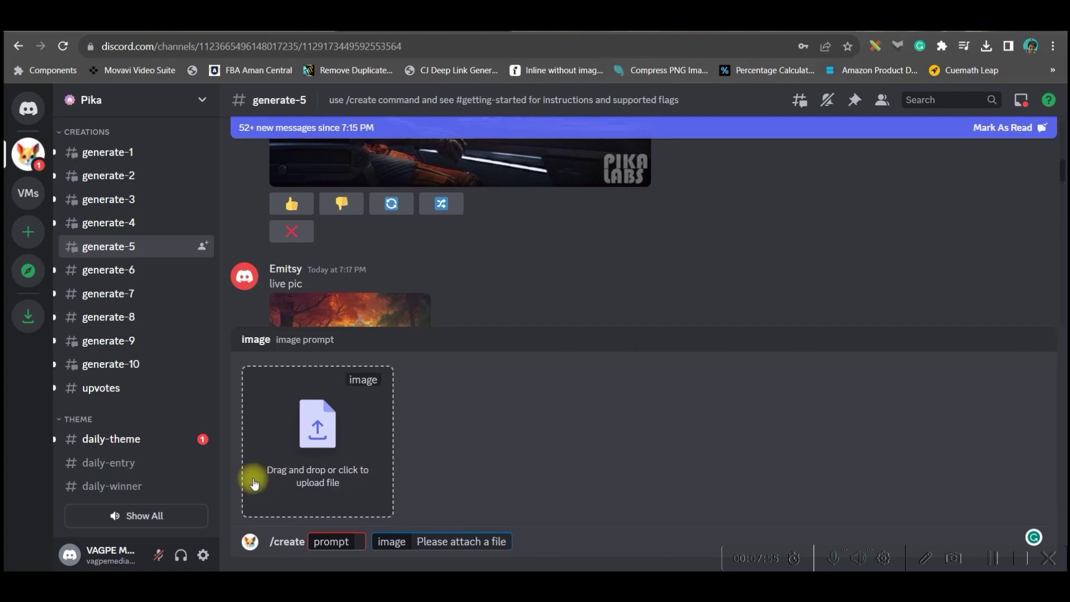
pyautogui.click(319, 428)
# Attach the second cozy bookshop image and send the prompt 'Love Story, Highly Detailed, -gs5 -motion2'
pyautogui.click(549, 239)
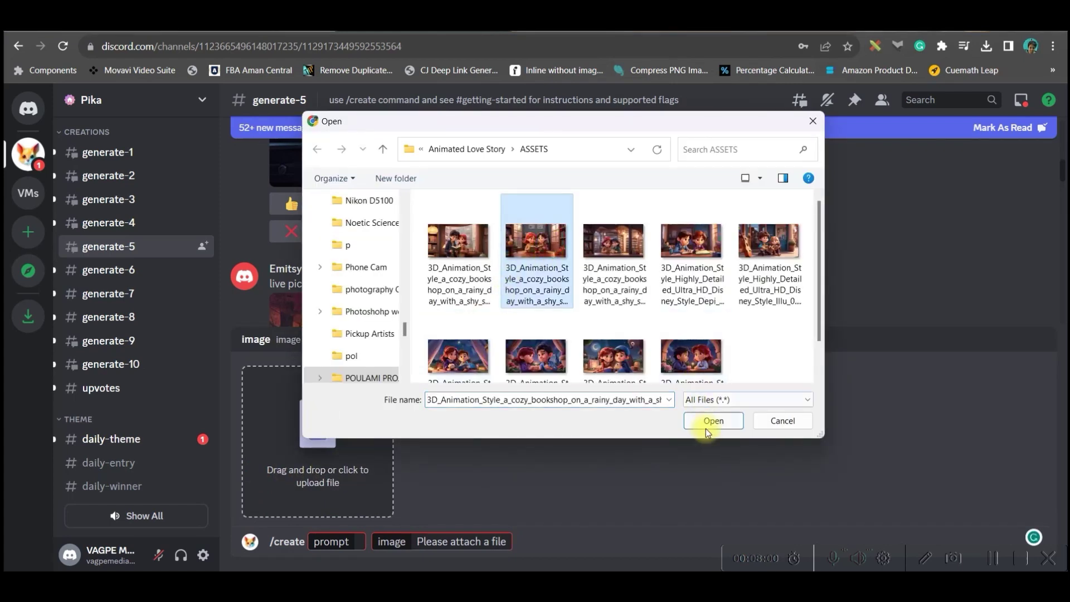
pyautogui.click(713, 421)
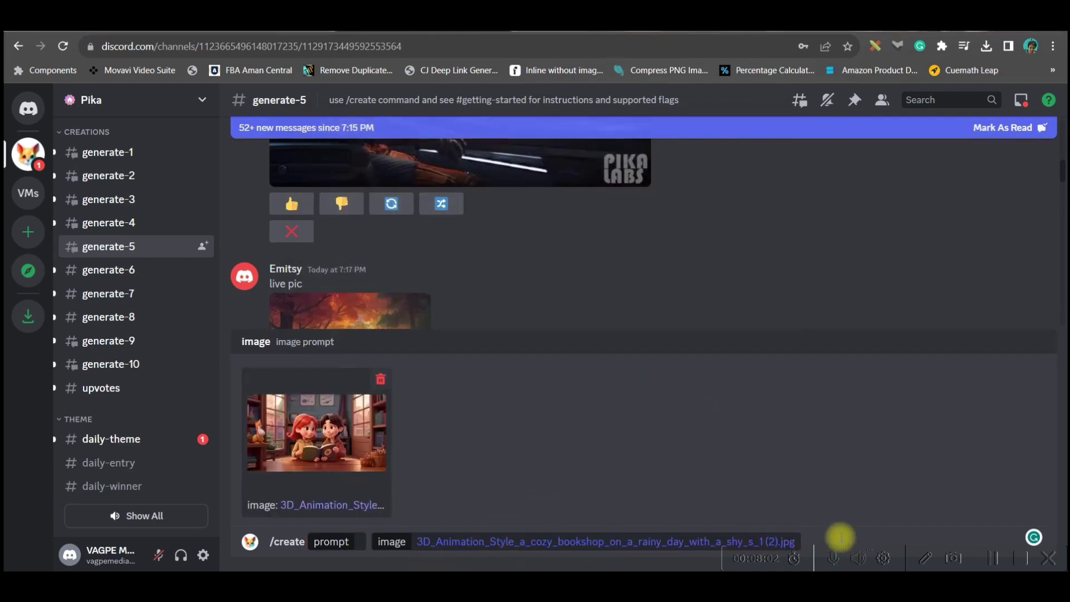
pyautogui.click(357, 542)
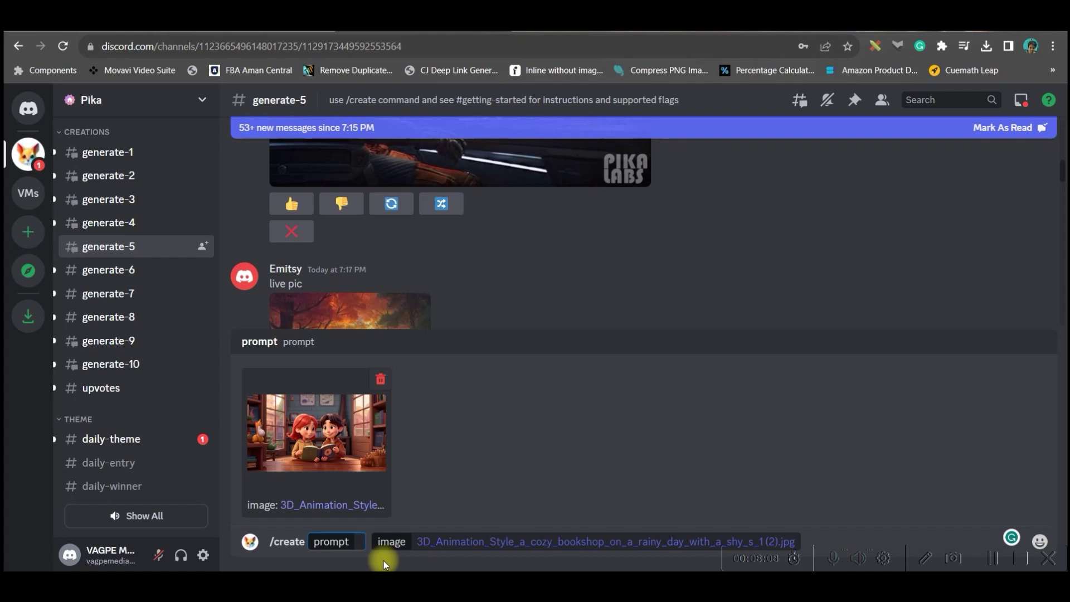
pyautogui.write('L')
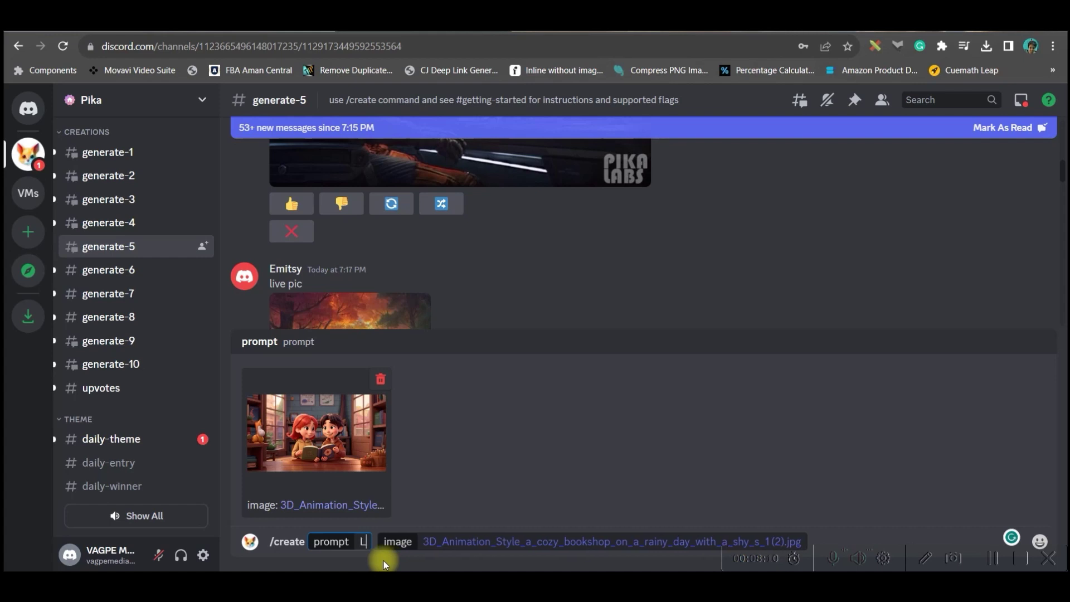
pyautogui.write('ove St')
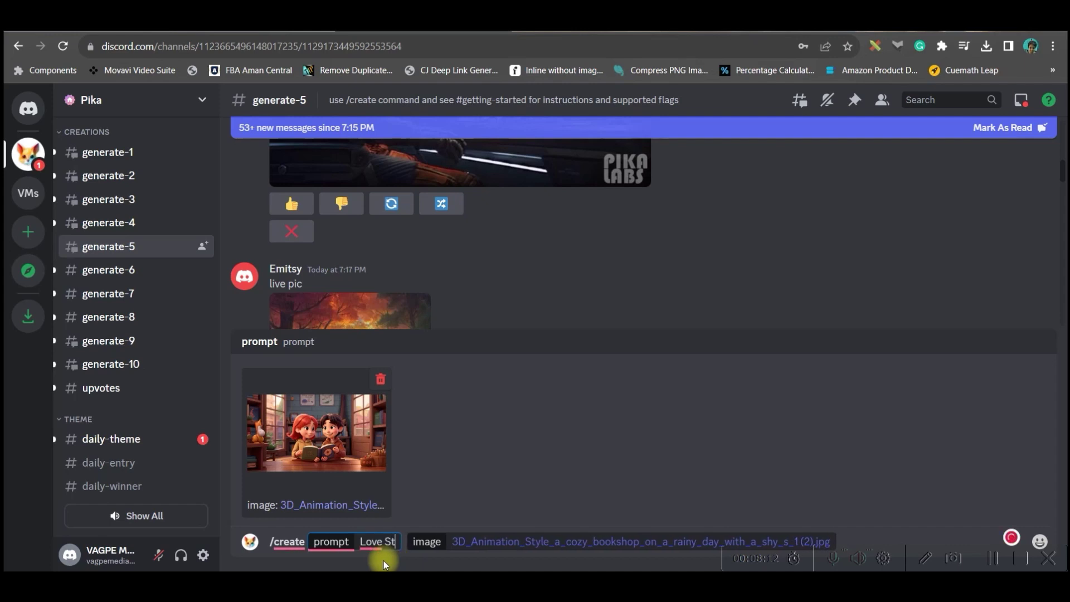
pyautogui.write('ory, Highly Detailed,')
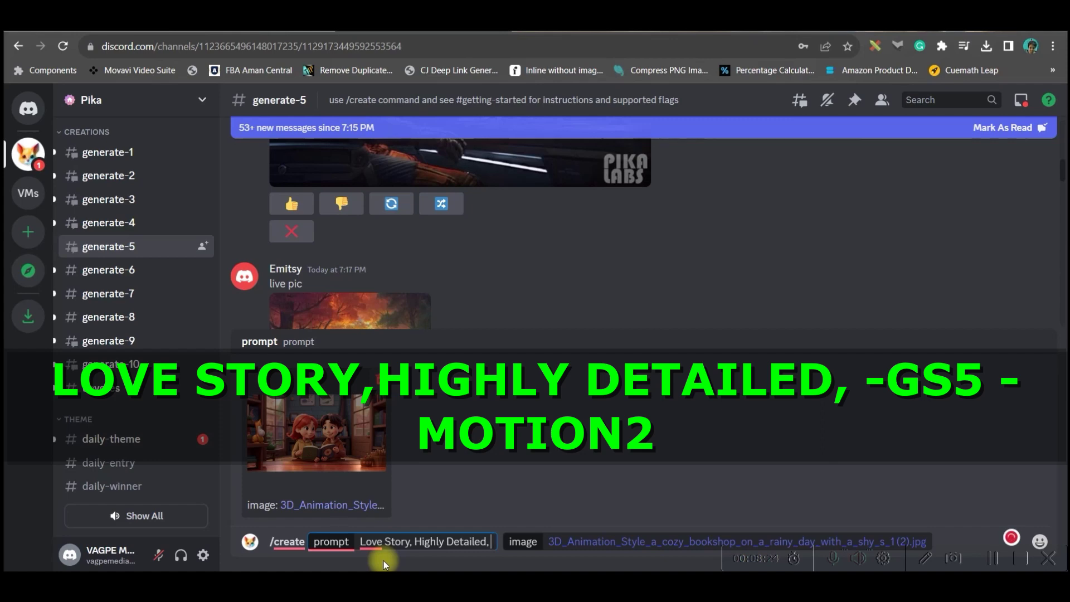
pyautogui.write('-gs')
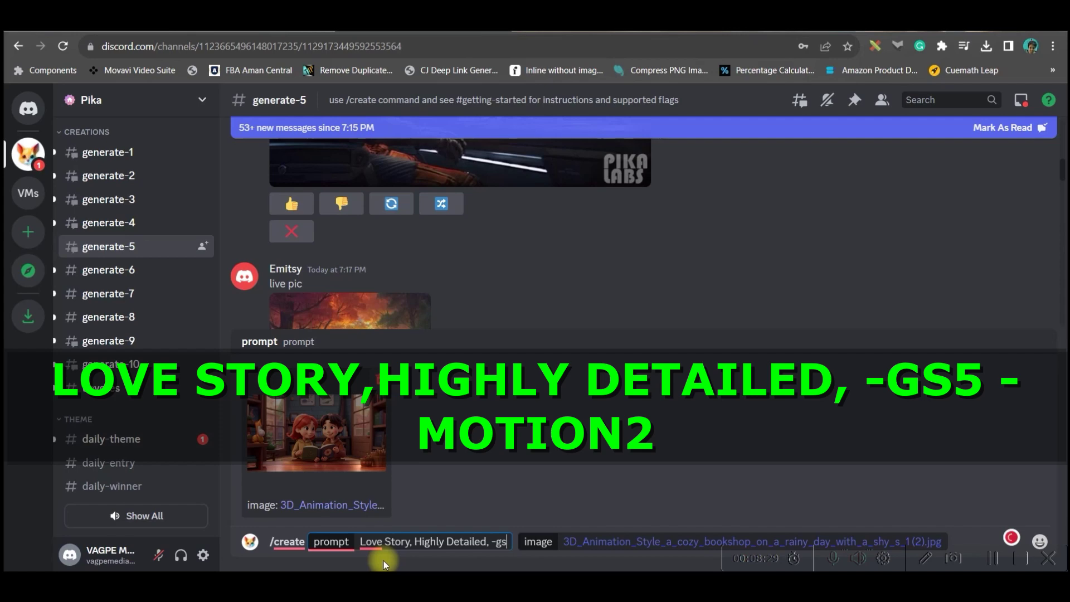
pyautogui.write('5')
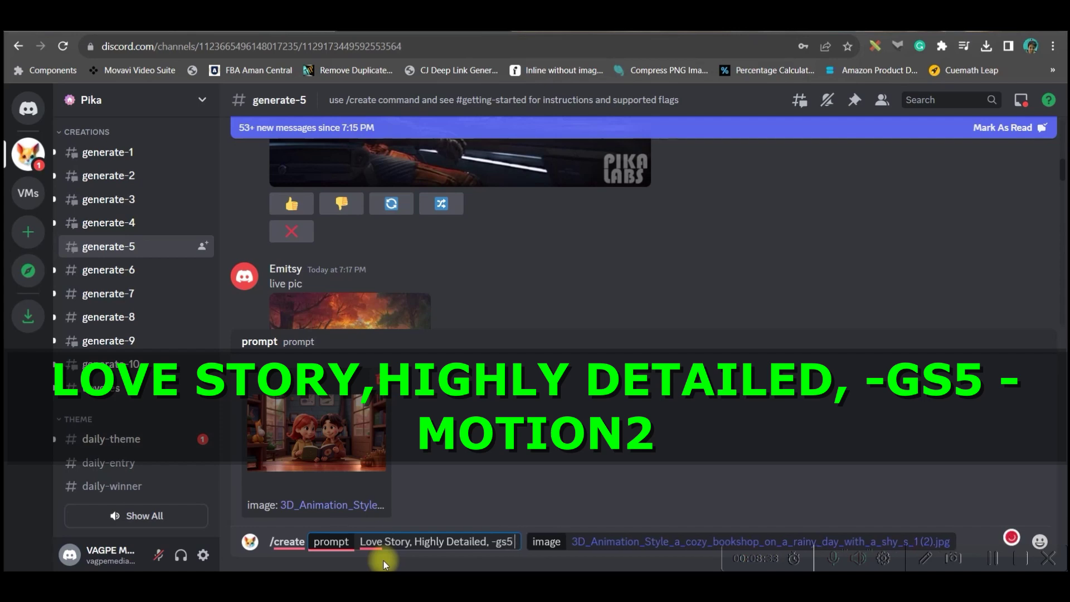
pyautogui.write(' -')
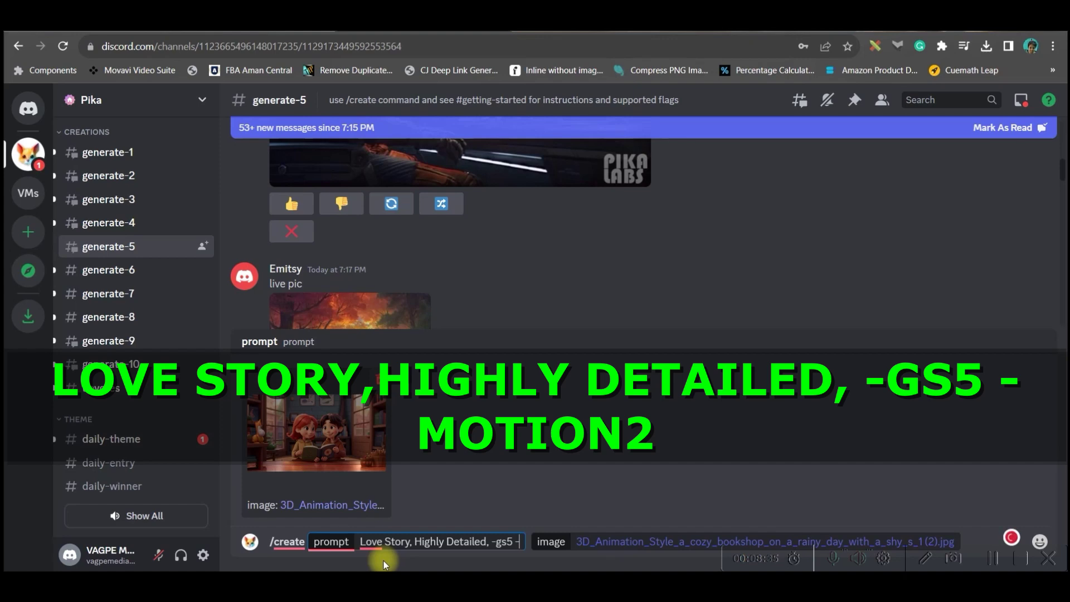
pyautogui.write('motion')
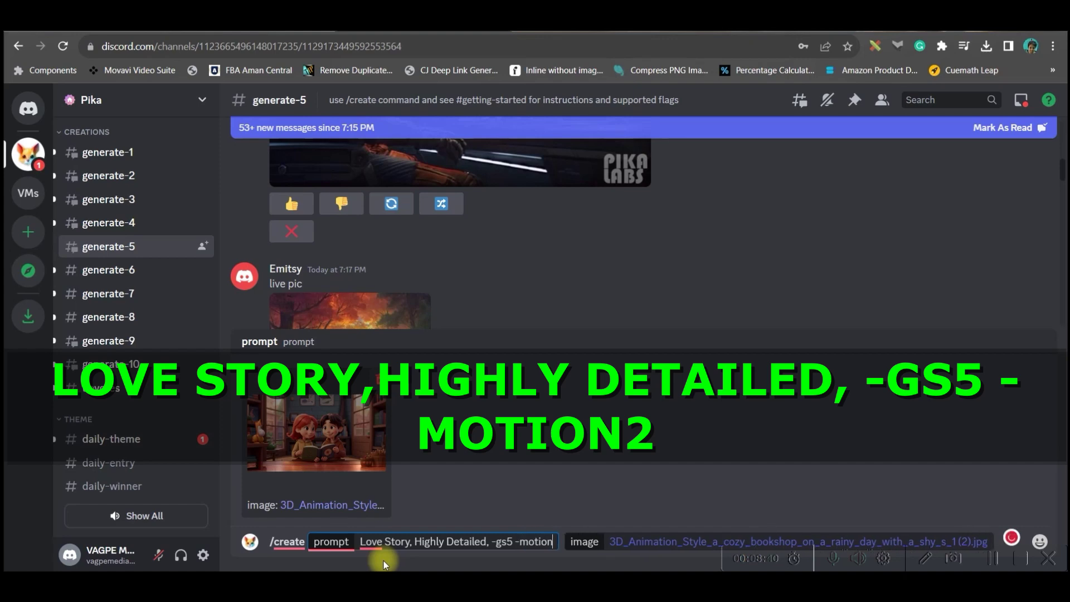
pyautogui.write('2')
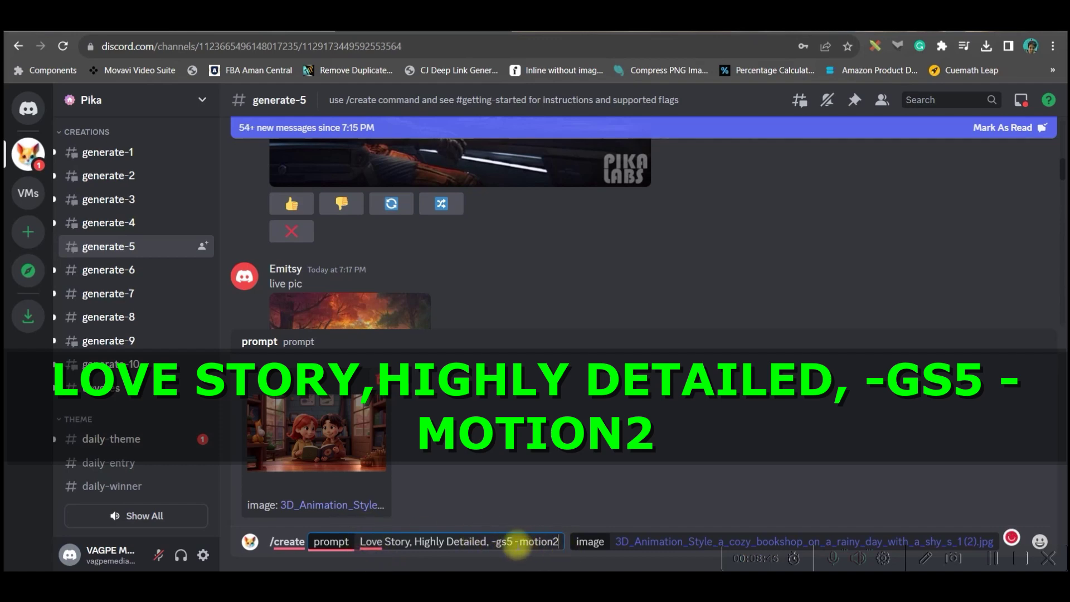
pyautogui.click(514, 541)
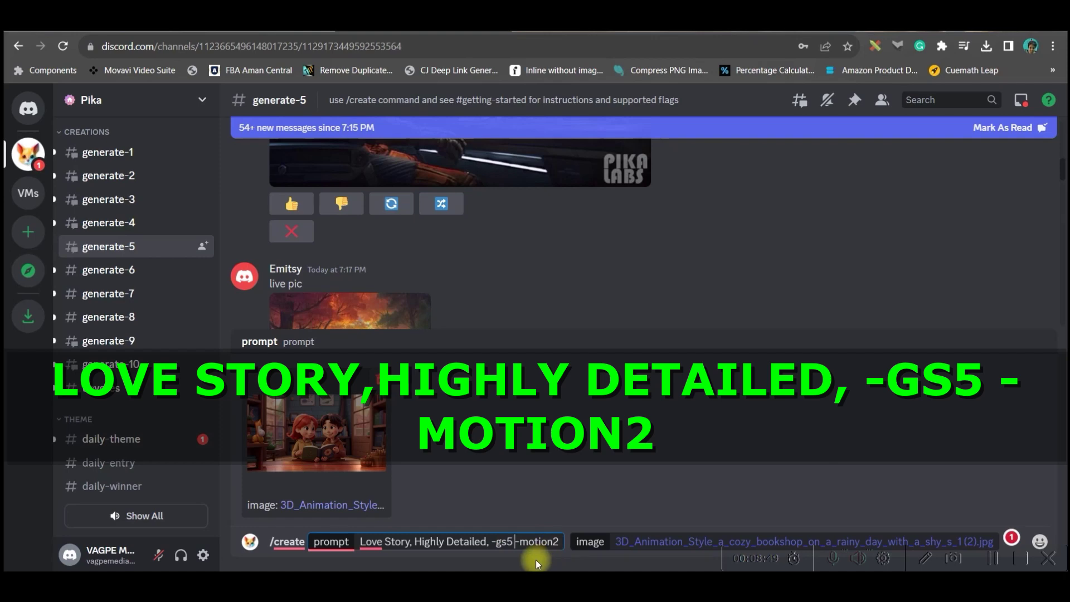
pyautogui.click(564, 541)
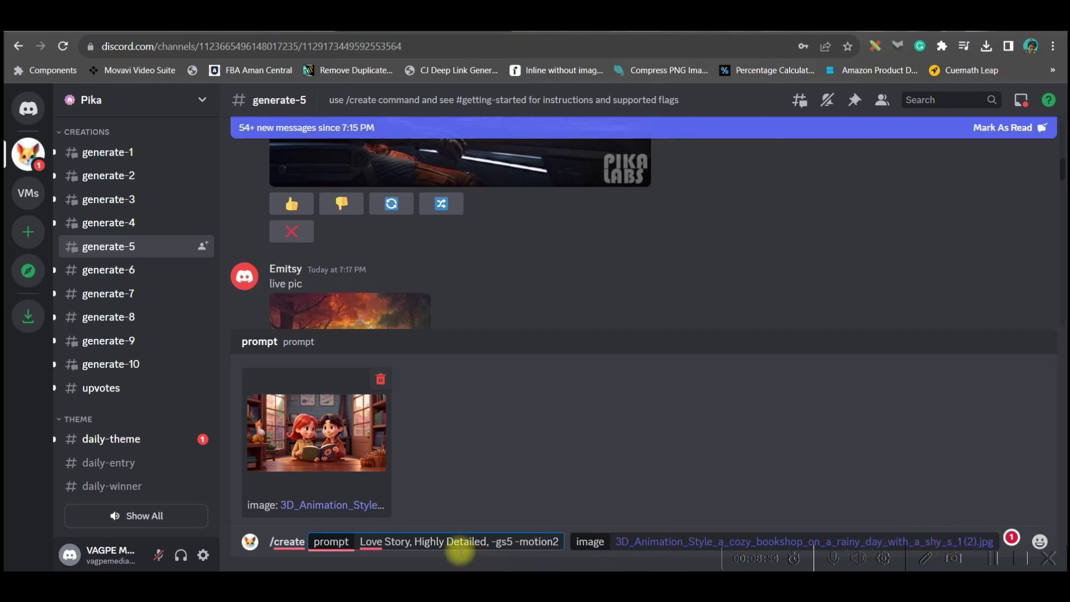
pyautogui.rightClick(374, 549)
pyautogui.press('Return')
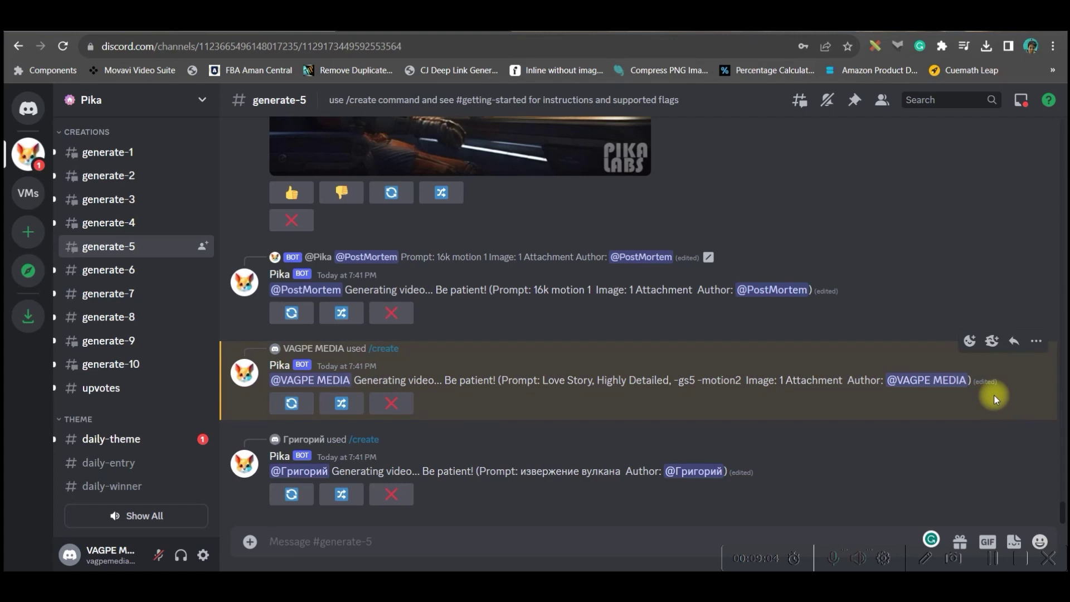
# Play Pika's finished 3-second clip of the two children reading in the bookshop
pyautogui.scroll(-3, 571, 250)
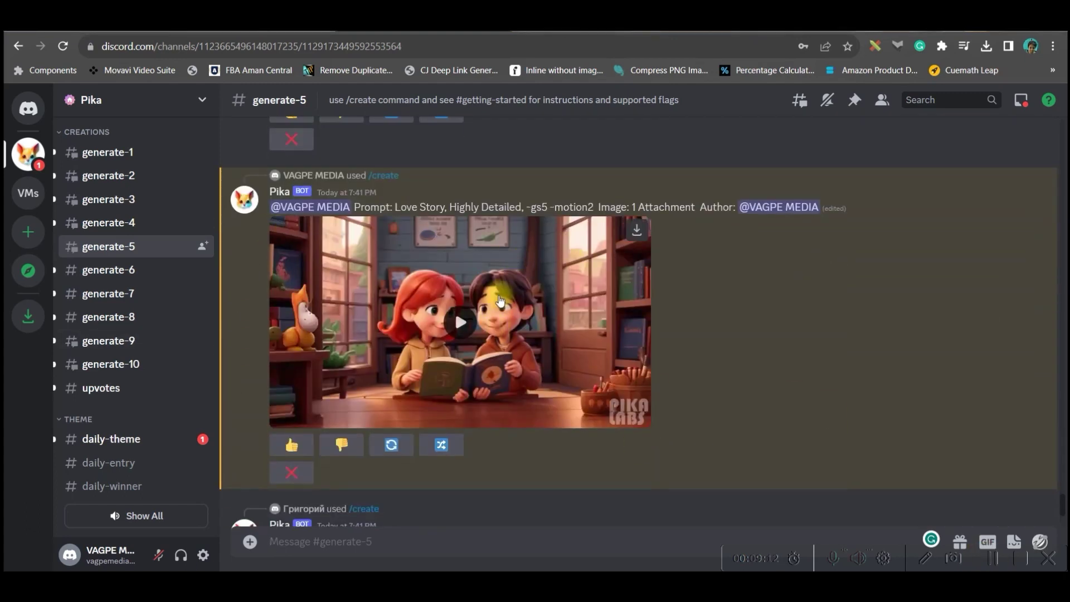
pyautogui.click(458, 327)
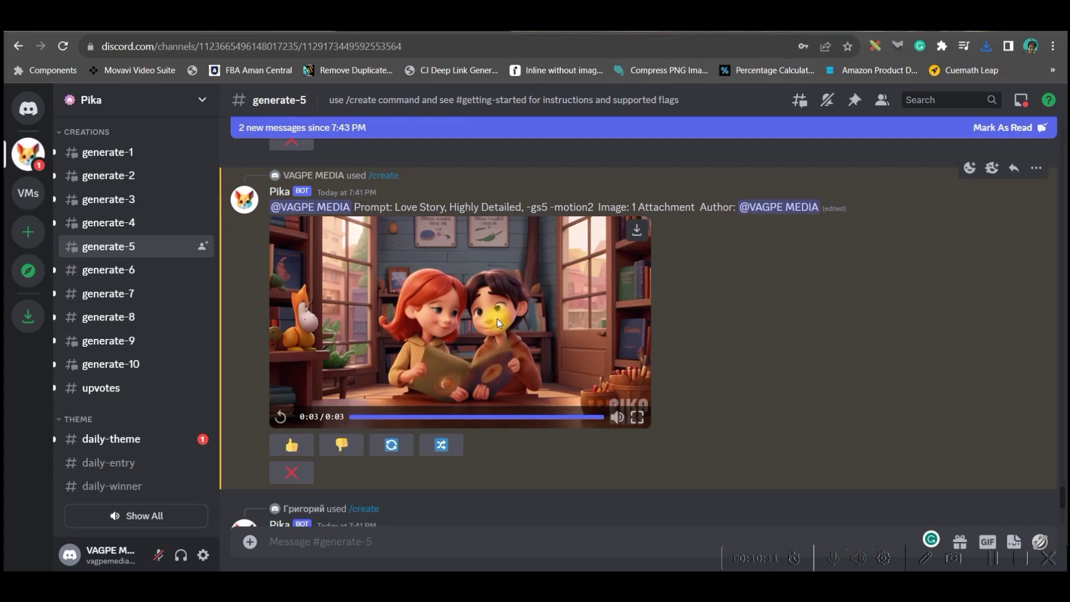
pyautogui.click(363, 543)
# Start another Pika /create command with the optional image field added
pyautogui.write('/')
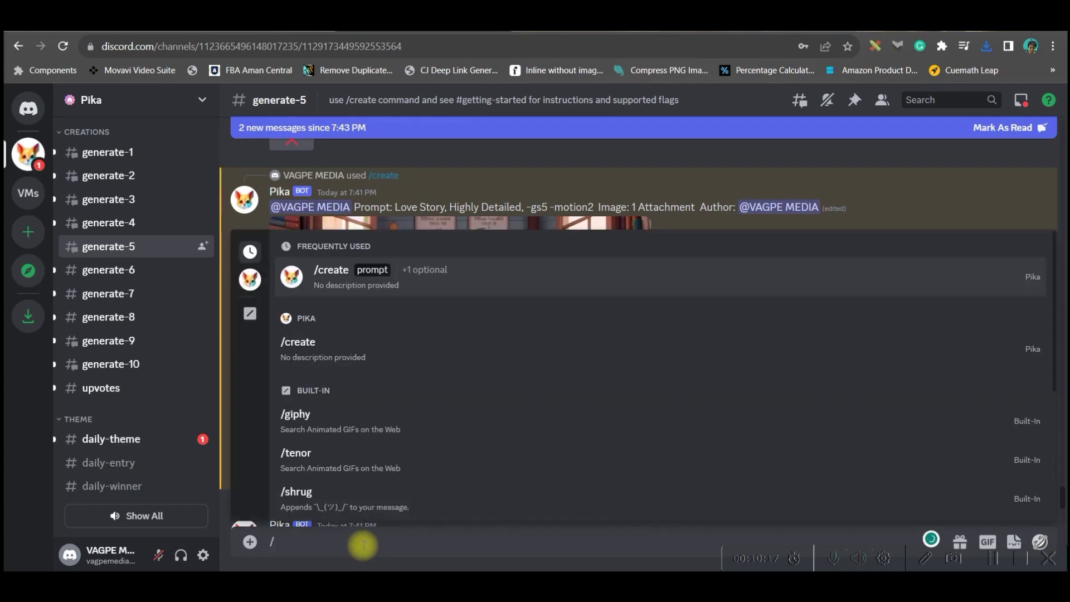
pyautogui.click(306, 341)
pyautogui.click(384, 540)
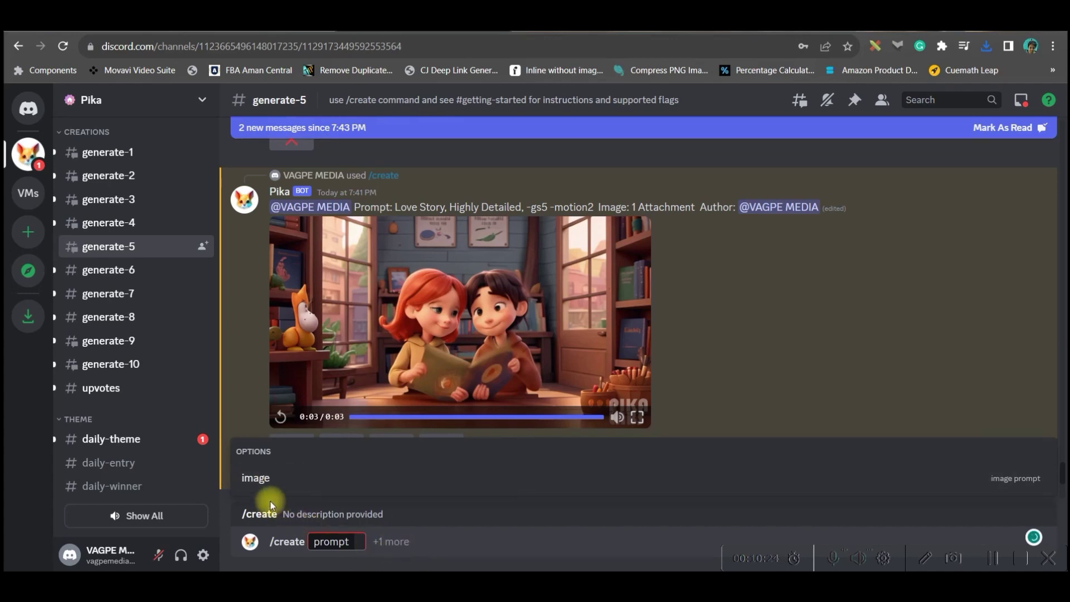
pyautogui.click(253, 484)
pyautogui.click(313, 430)
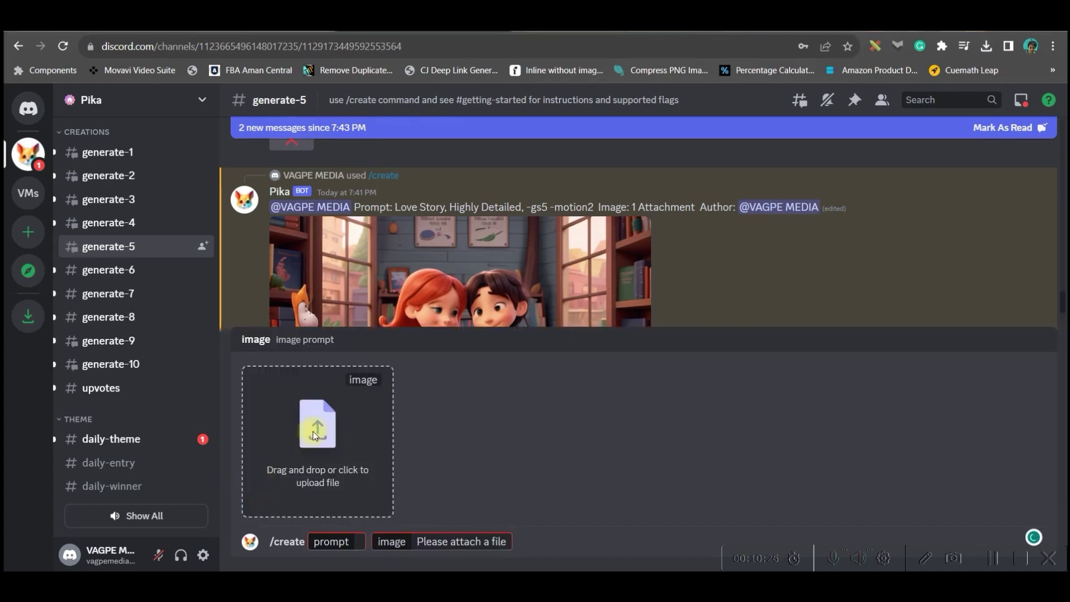
# Attach Disney_Style_Illu_0.jpg, paste the moving-hair prompt and send it to Pika
pyautogui.doubleClick(769, 246)
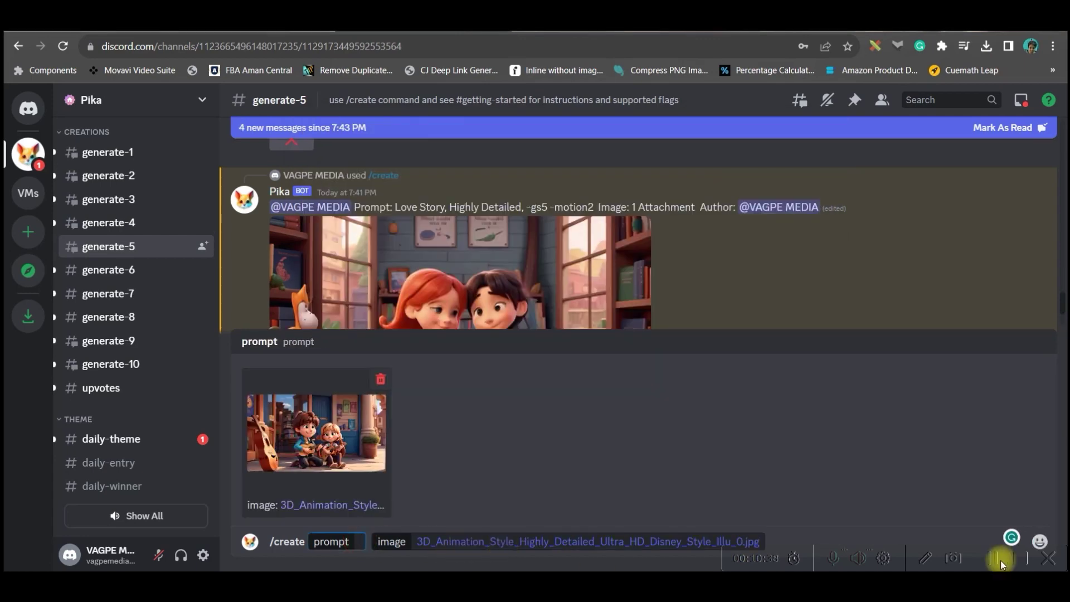
pyautogui.write('Disney Style Cartoon with Moving Hair, highly Detailed, -gs5, -motion 2')
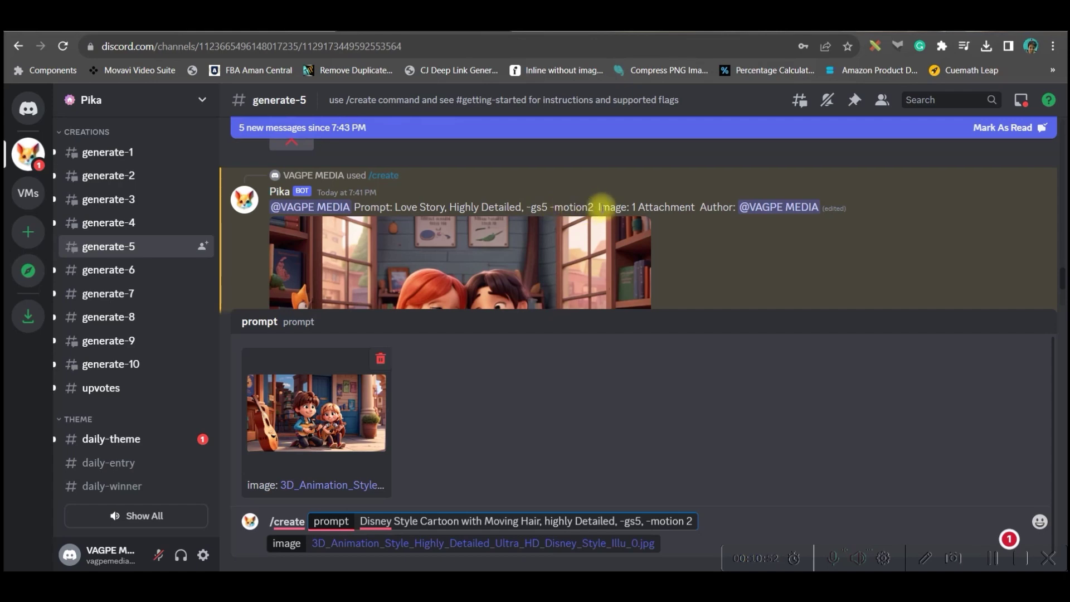
pyautogui.press('Return')
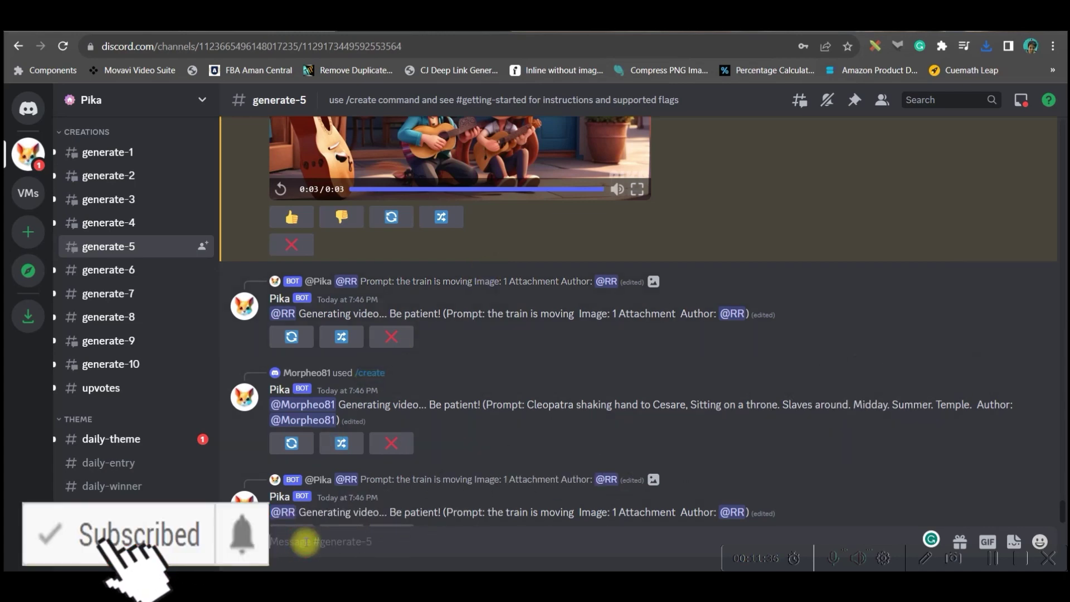
# Send the surprised dino /create prompt and highlight its -gs-5, -motion2 flags
pyautogui.write('/')
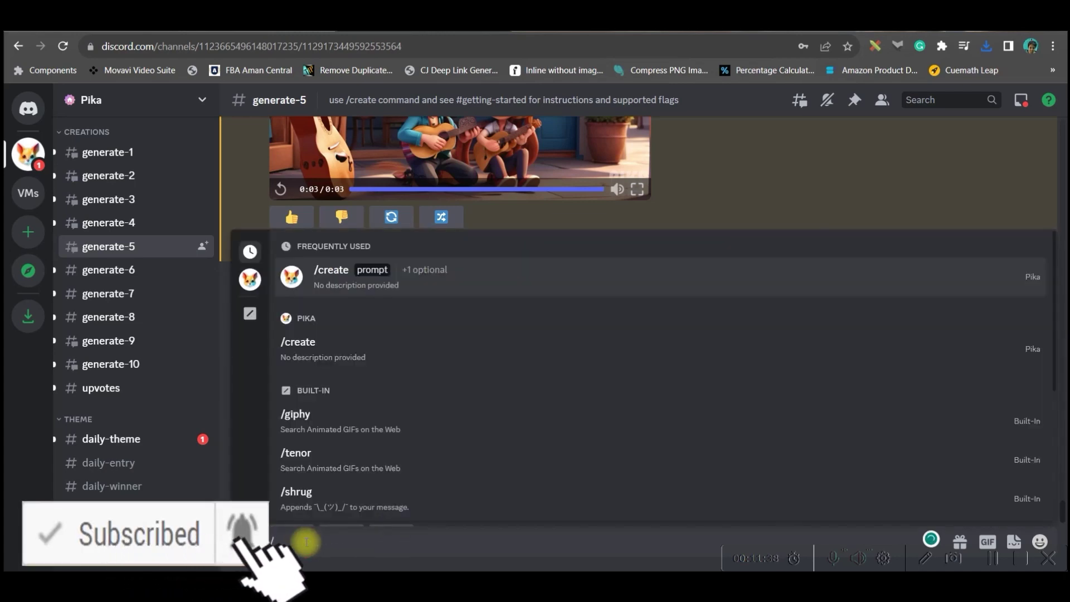
pyautogui.write('Create')
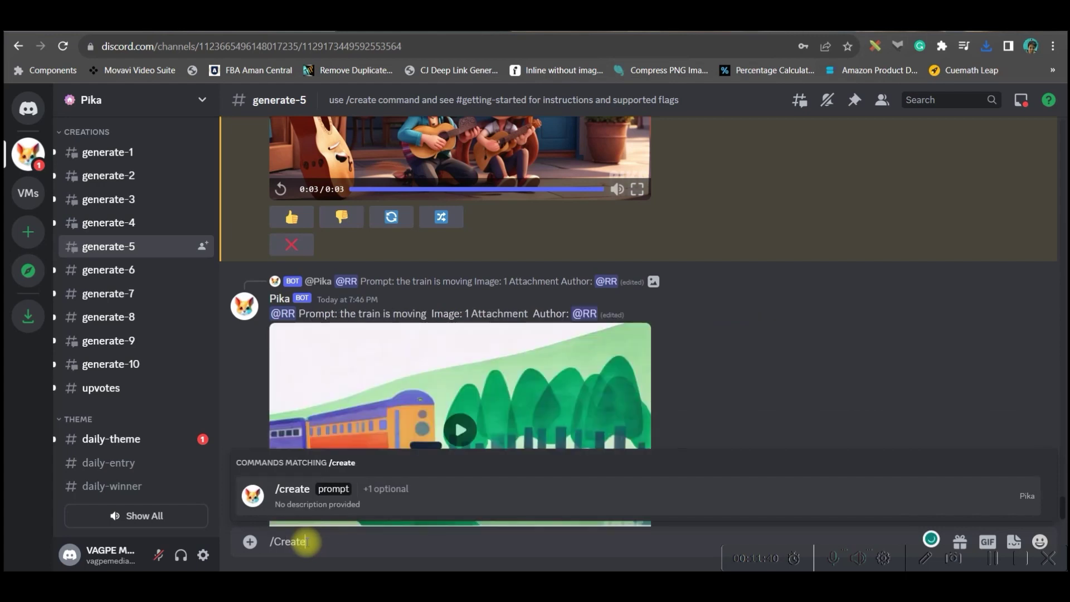
pyautogui.click(350, 496)
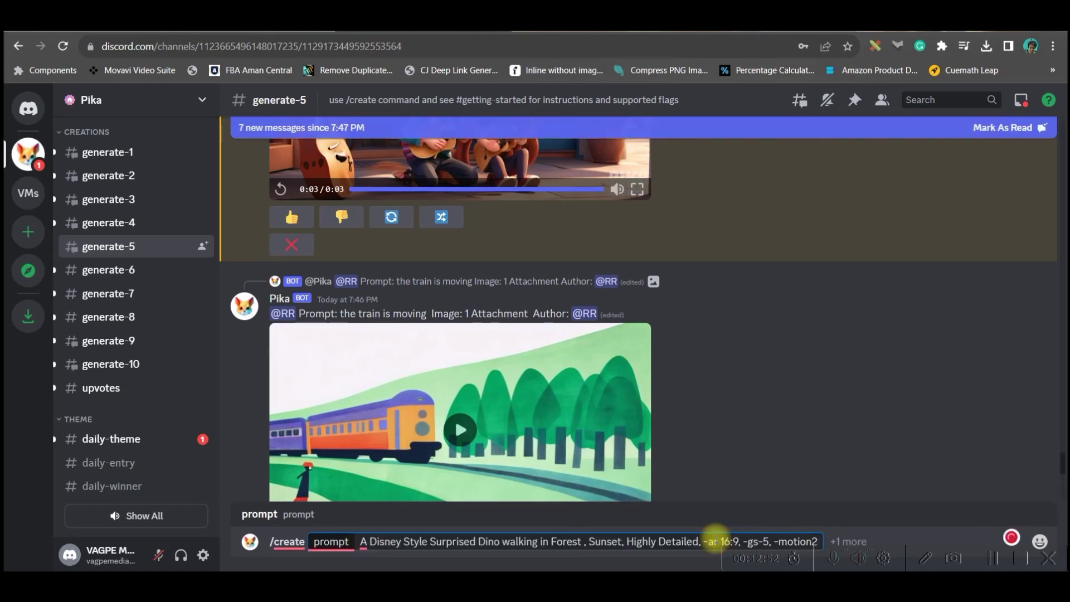
pyautogui.press('Return')
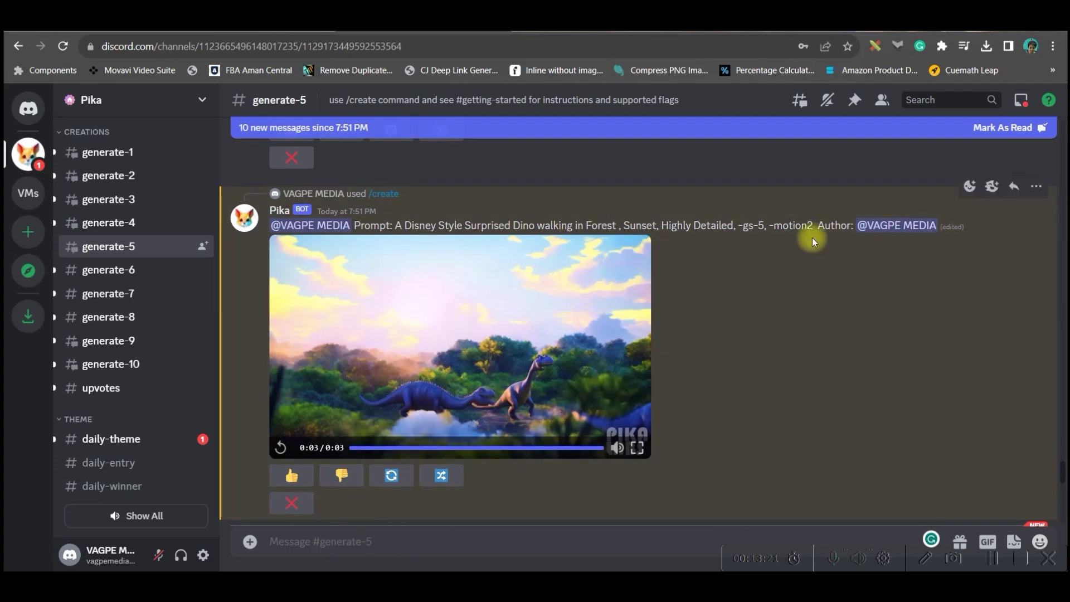
pyautogui.moveTo(739, 225); pyautogui.dragTo(814, 225)
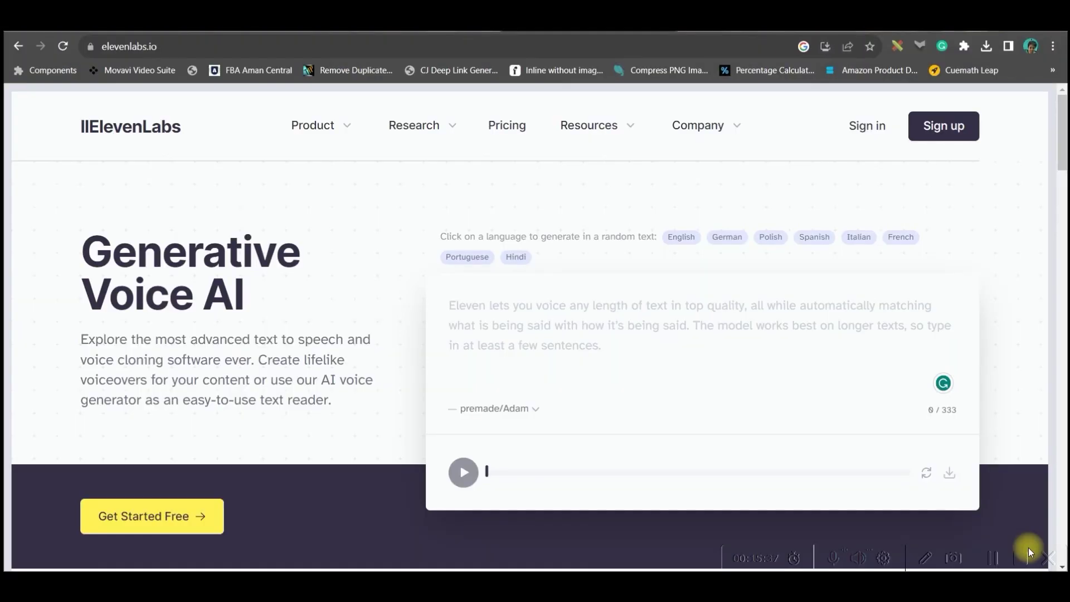
# Copy the story's opening paragraph from ChatGPT into the ElevenLabs voice demo box
pyautogui.hotkey('ctrl', 'Tab')
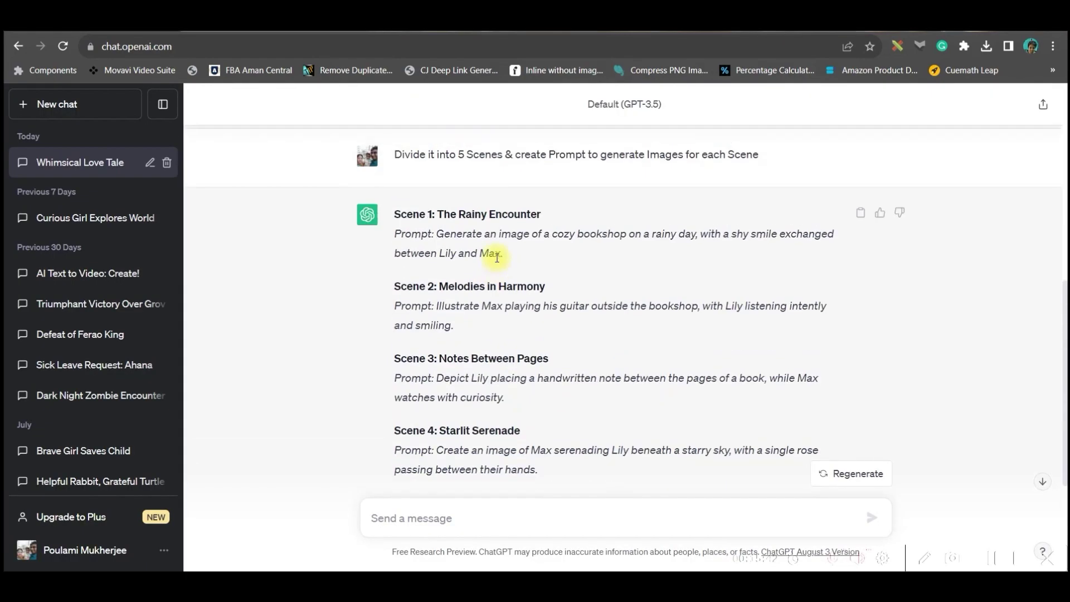
pyautogui.scroll(8, 497, 258)
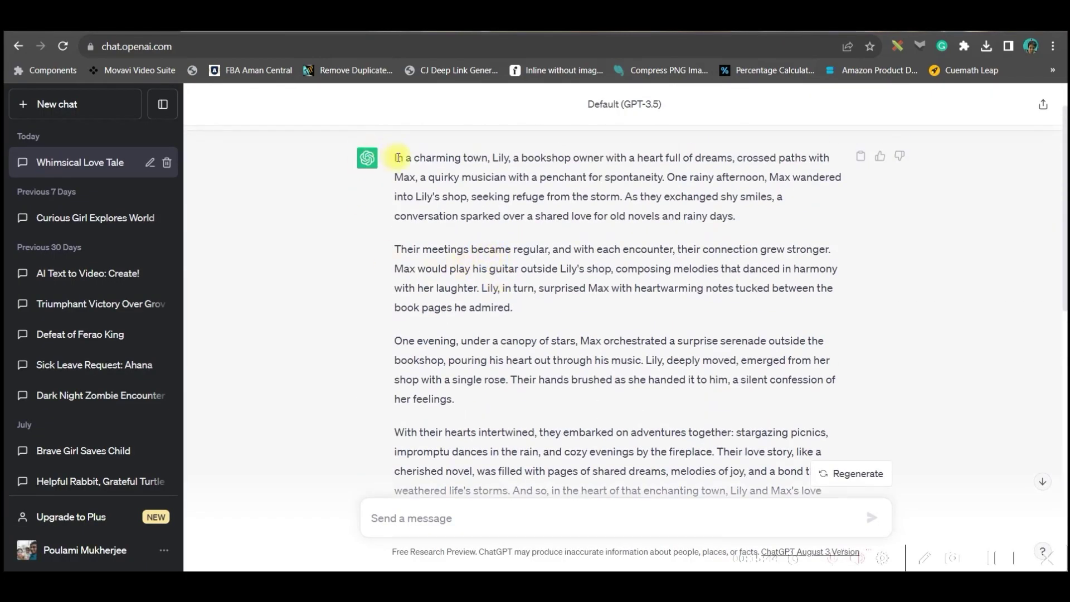
pyautogui.moveTo(404, 162); pyautogui.dragTo(490, 282)
pyautogui.click(413, 192)
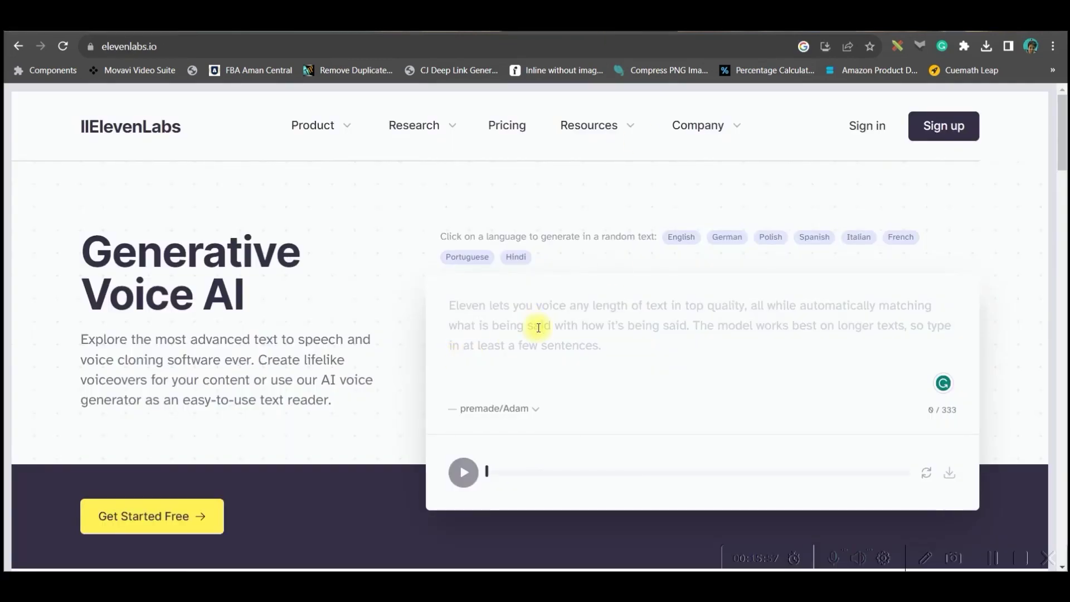
pyautogui.click(522, 312)
pyautogui.write("In a charming town, Lily, a bookshop owner with a heart full of dreams, crossed paths with Max, a quirky musician with a penchant for spontaneity. One rainy afternoon, Max wandered into Lily's shop, seeking refuge from the storm. As they exchanged shy smiles, a conversation sparked over a shared love for old novels and rainy days.")
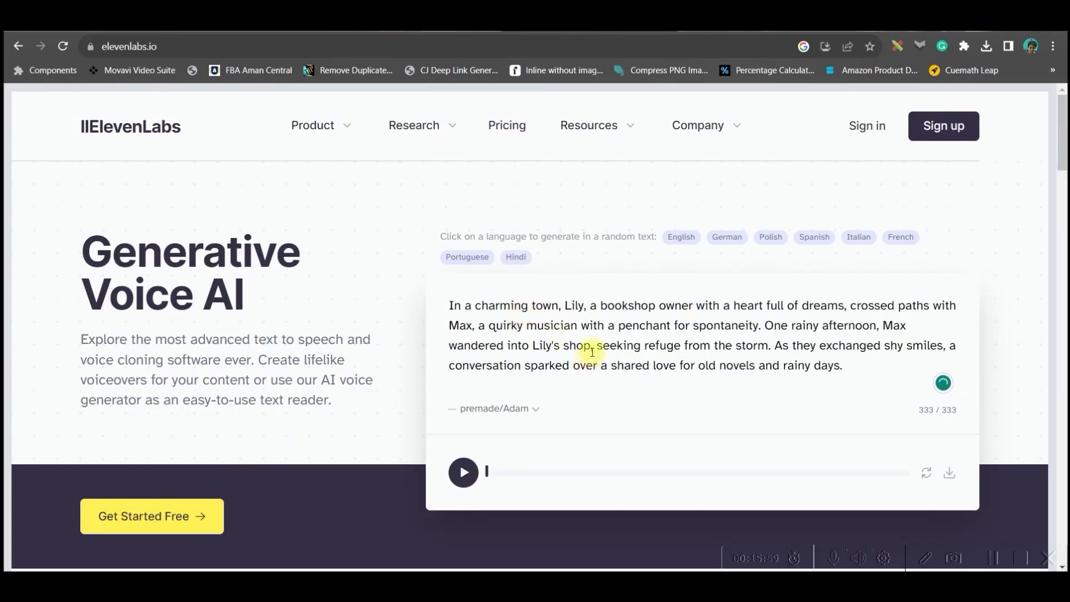
pyautogui.scroll(-3, 663, 333)
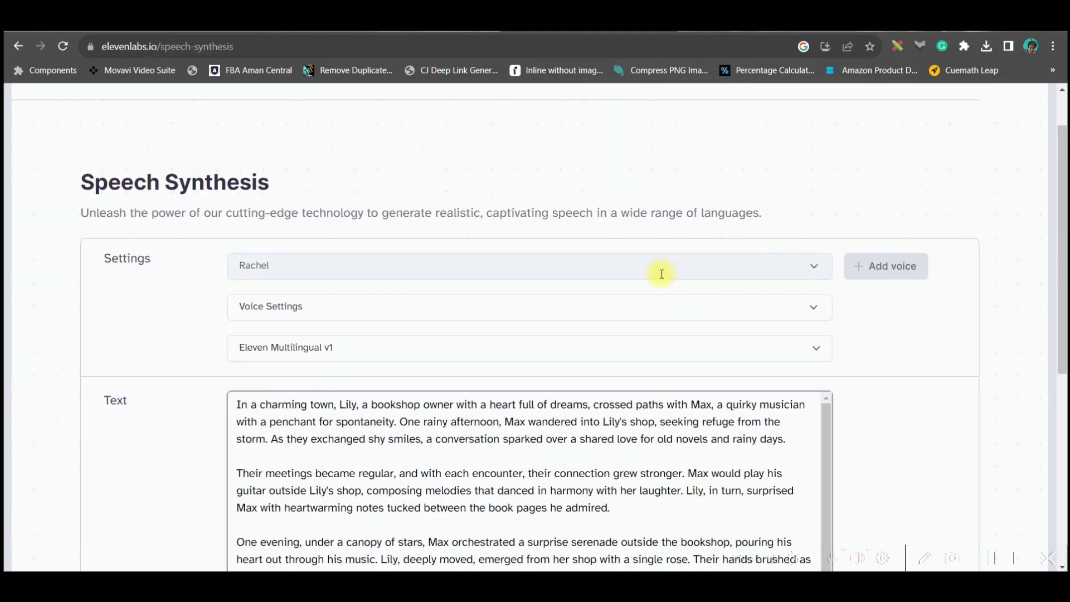
# Open the ElevenLabs voice list to choose the Bella voice for the story
pyautogui.scroll(-1, 633, 449)
pyautogui.scroll(-5, 724, 454)
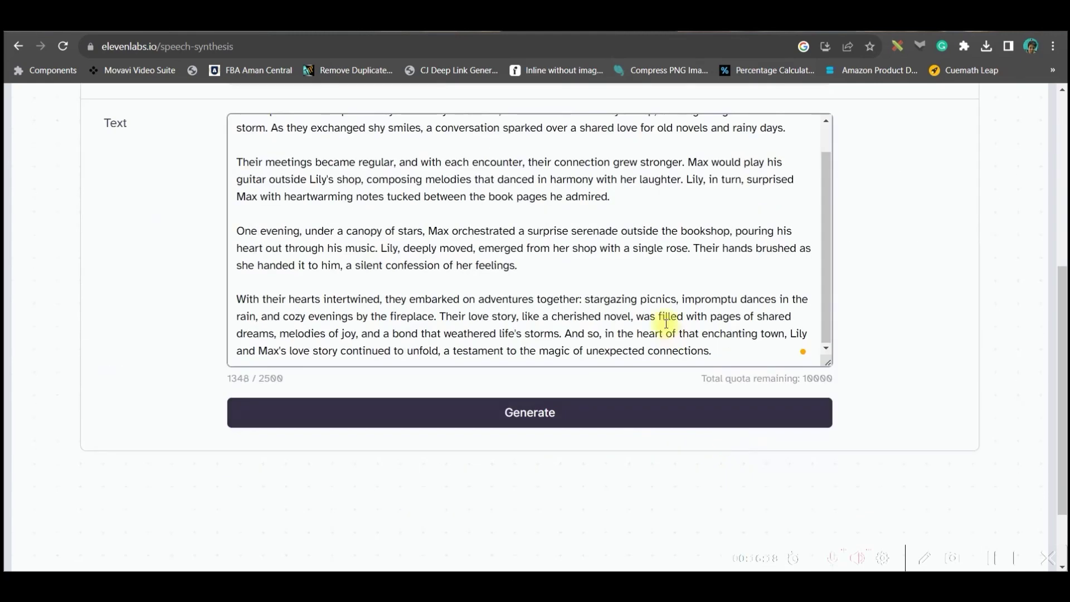
pyautogui.scroll(5, 770, 378)
pyautogui.click(501, 266)
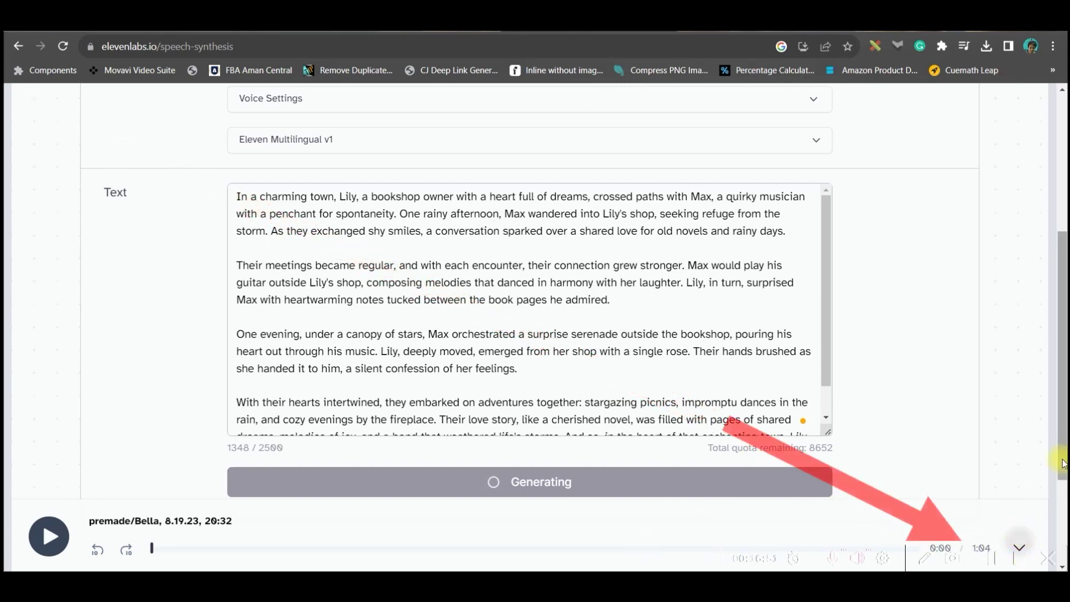
pyautogui.scroll(-2, 1064, 524)
pyautogui.scroll(-2, 1064, 524)
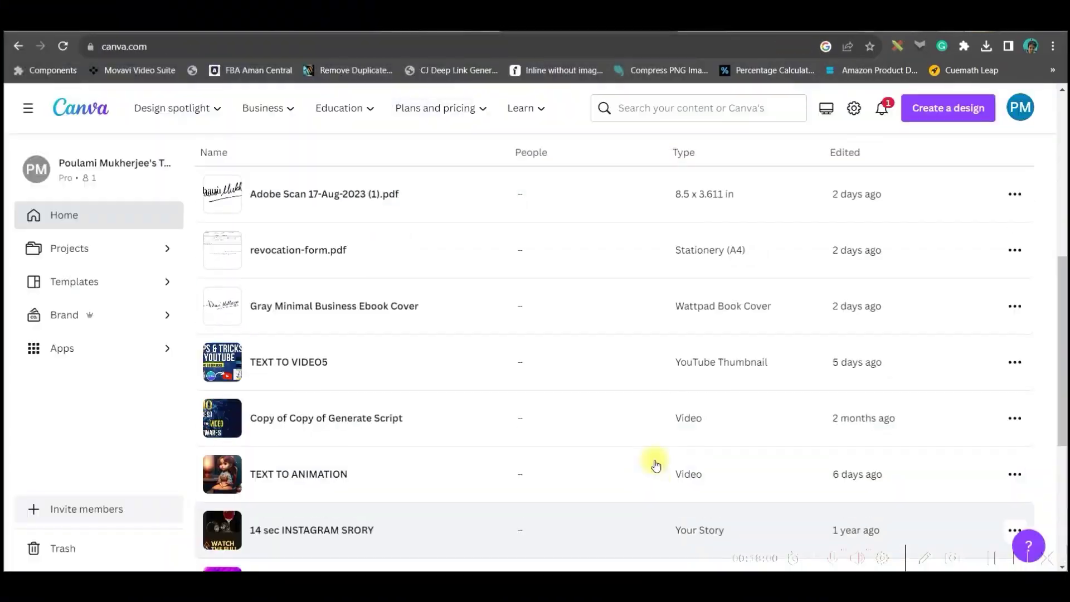
# Create a new 1920 × 1080 px video design from the Canva home page
pyautogui.scroll(8, 660, 449)
pyautogui.moveTo(662, 452)
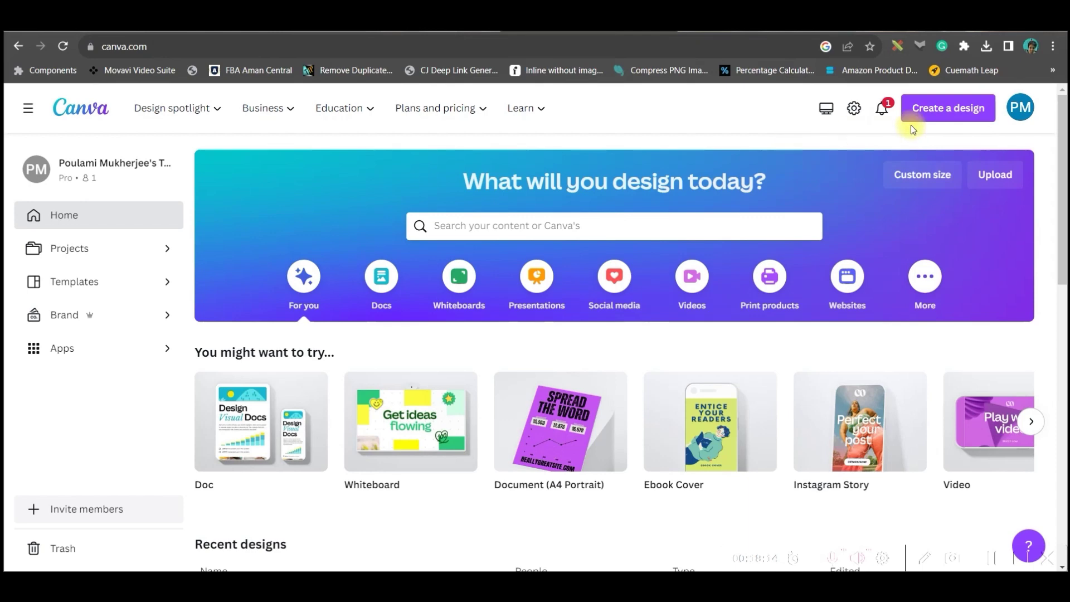
pyautogui.click(970, 108)
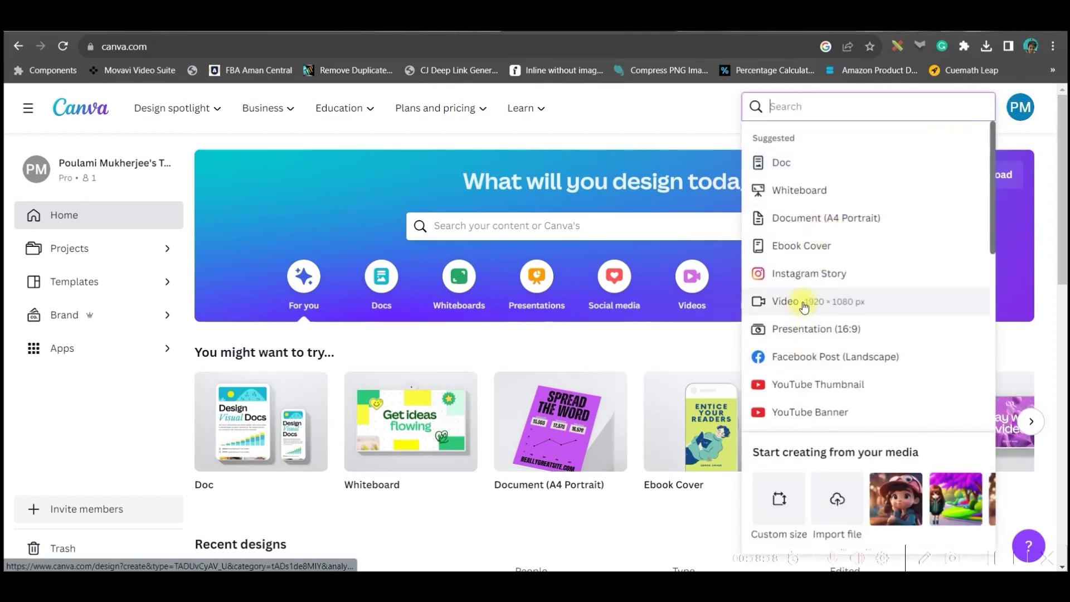
pyautogui.click(684, 280)
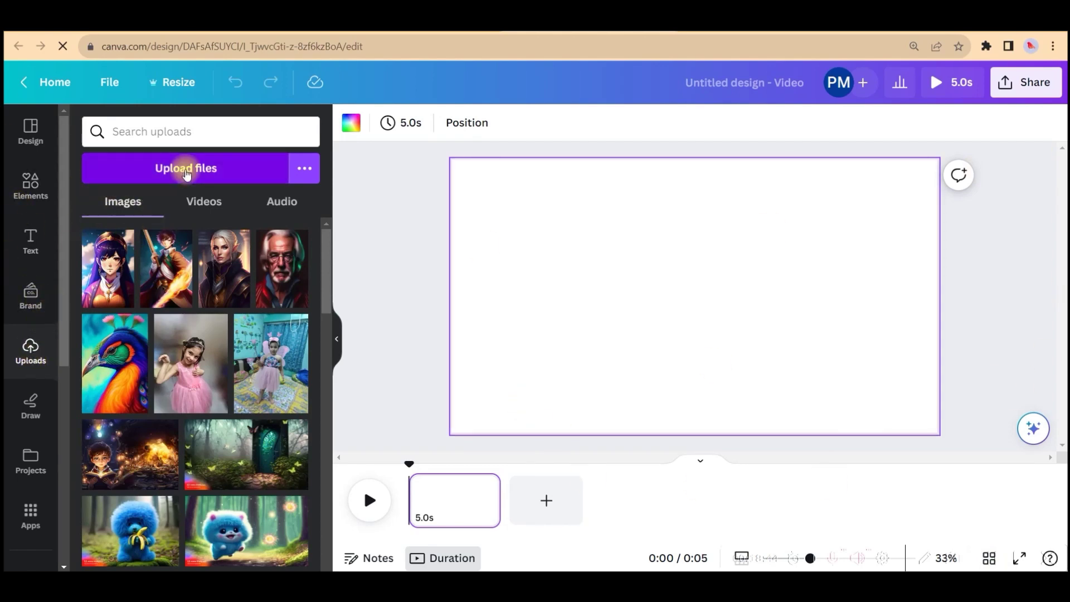
# Place the bookshop clip on page 1 as background and enlarge it to cover the page
pyautogui.click(186, 168)
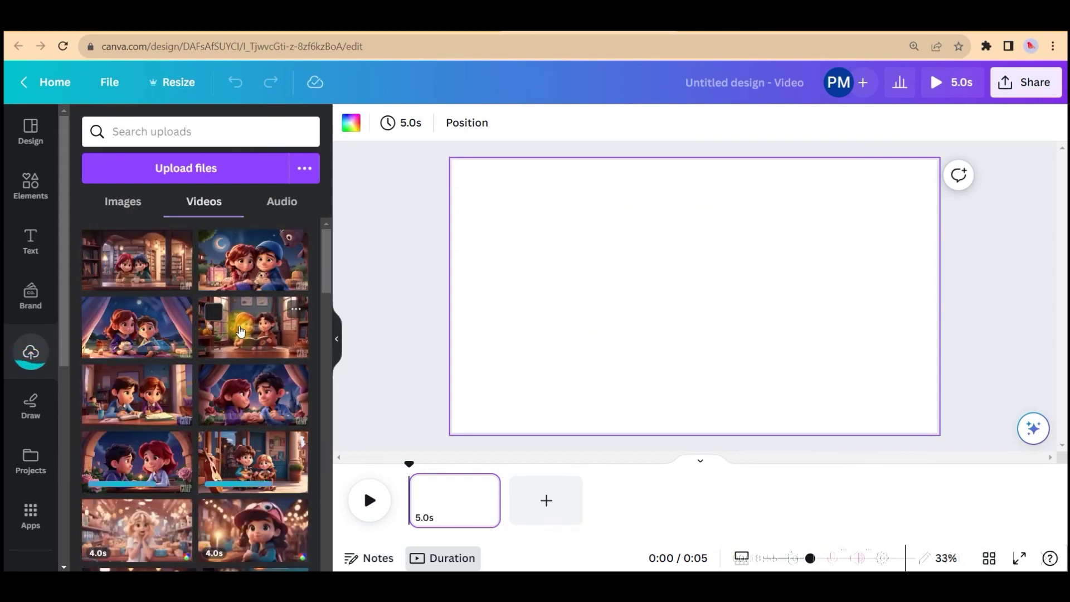
pyautogui.moveTo(241, 331); pyautogui.dragTo(632, 295)
pyautogui.rightClick(632, 296)
pyautogui.click(712, 514)
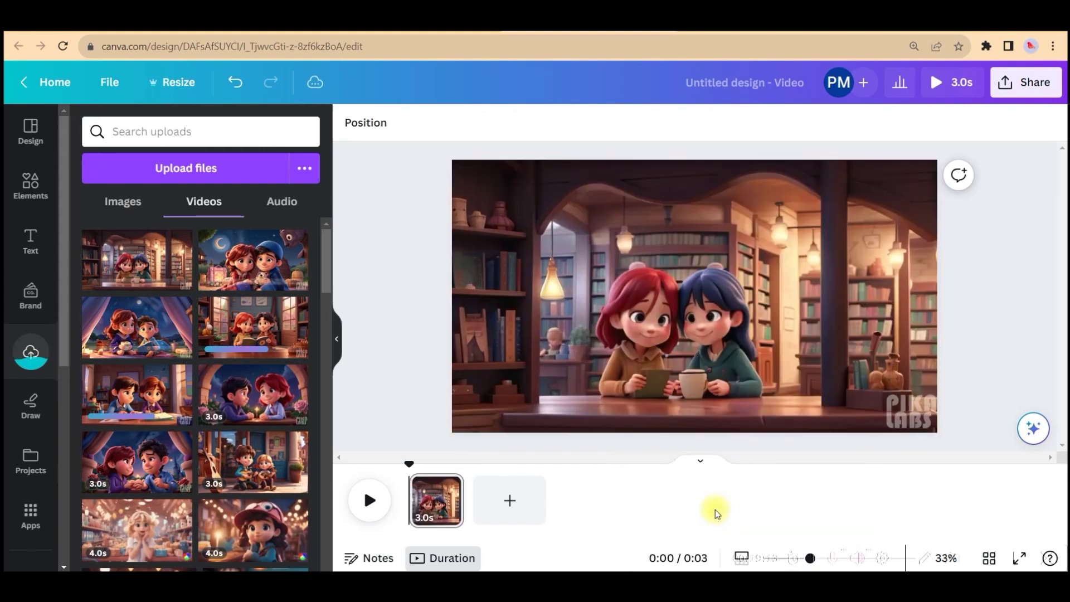
pyautogui.doubleClick(867, 371)
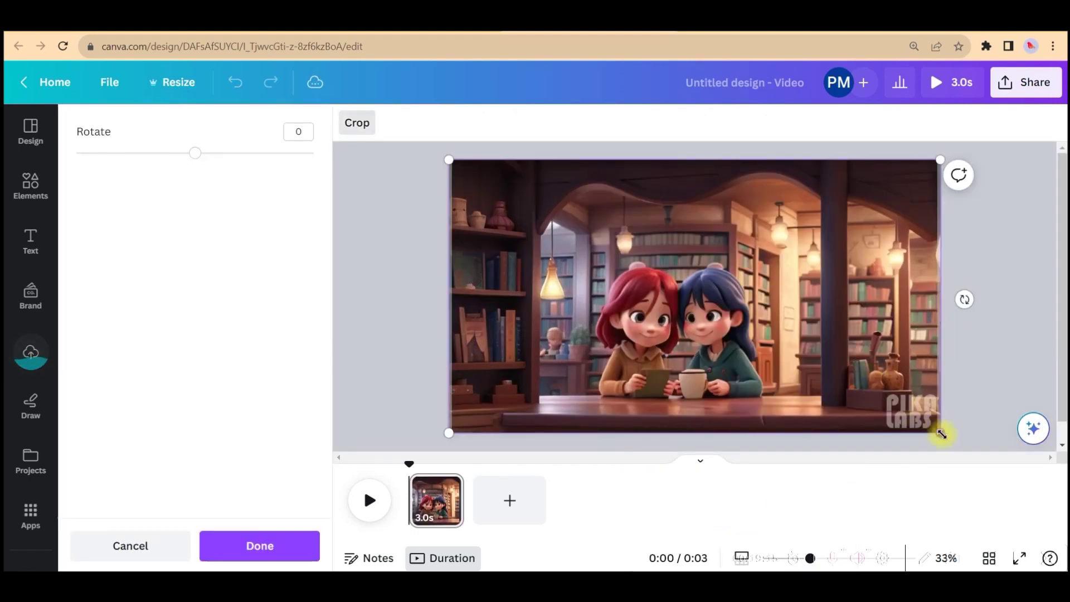
pyautogui.moveTo(941, 433); pyautogui.dragTo(999, 466)
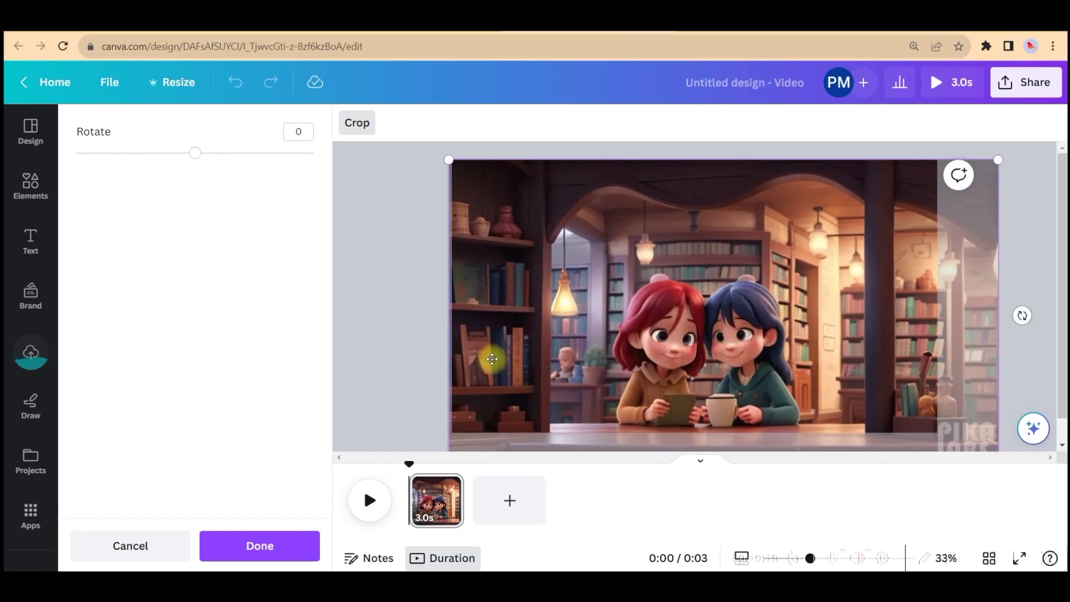
pyautogui.click(392, 340)
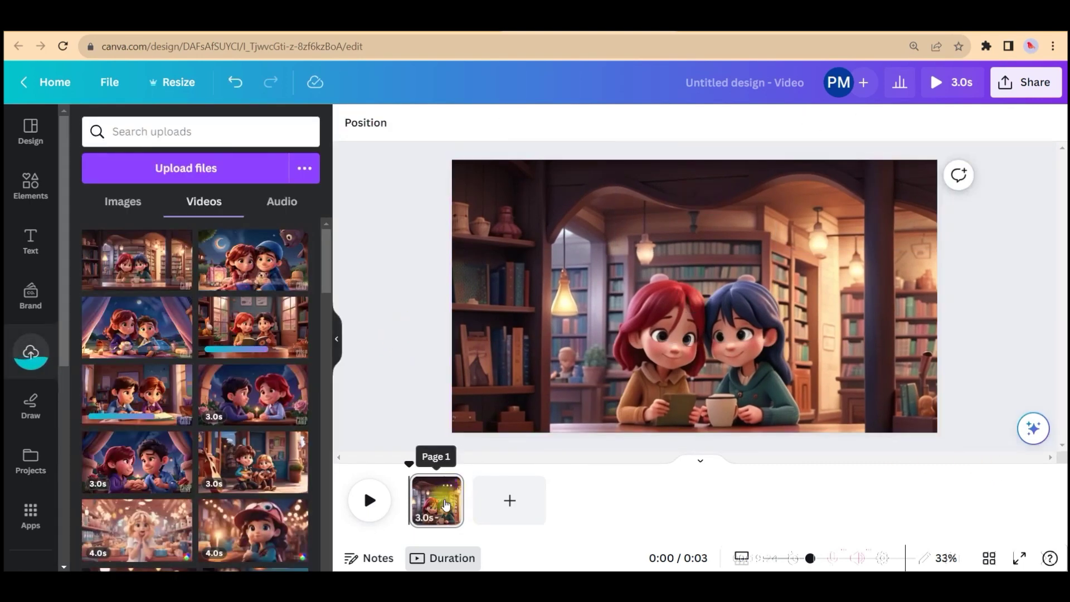
# Slow the bookshop clip to 0.75 playback speed so it lasts 4 seconds
pyautogui.click(527, 170)
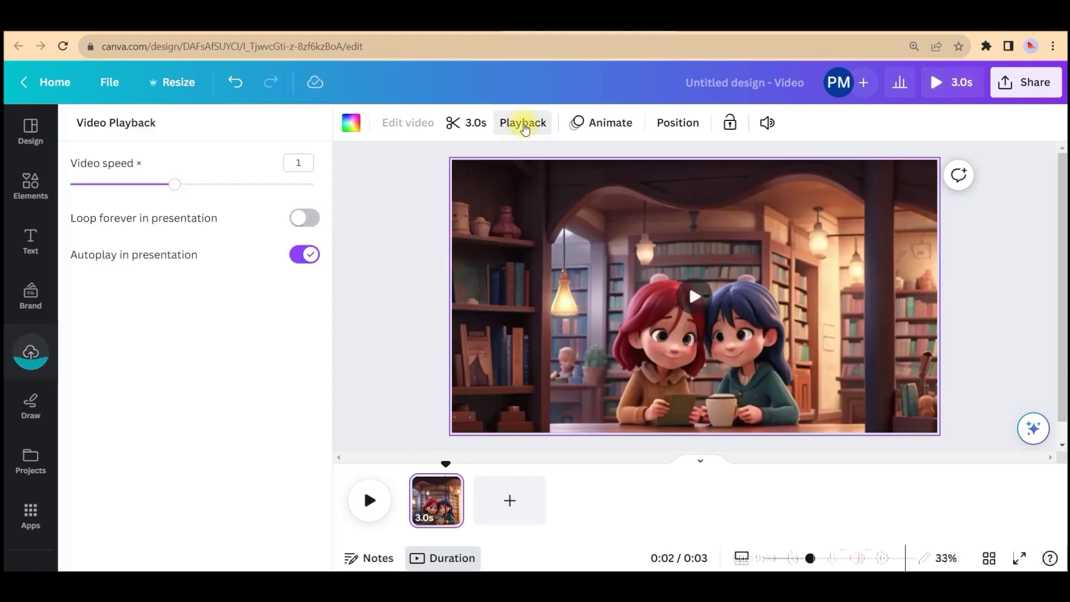
pyautogui.click(175, 186)
pyautogui.moveTo(172, 190); pyautogui.dragTo(153, 190)
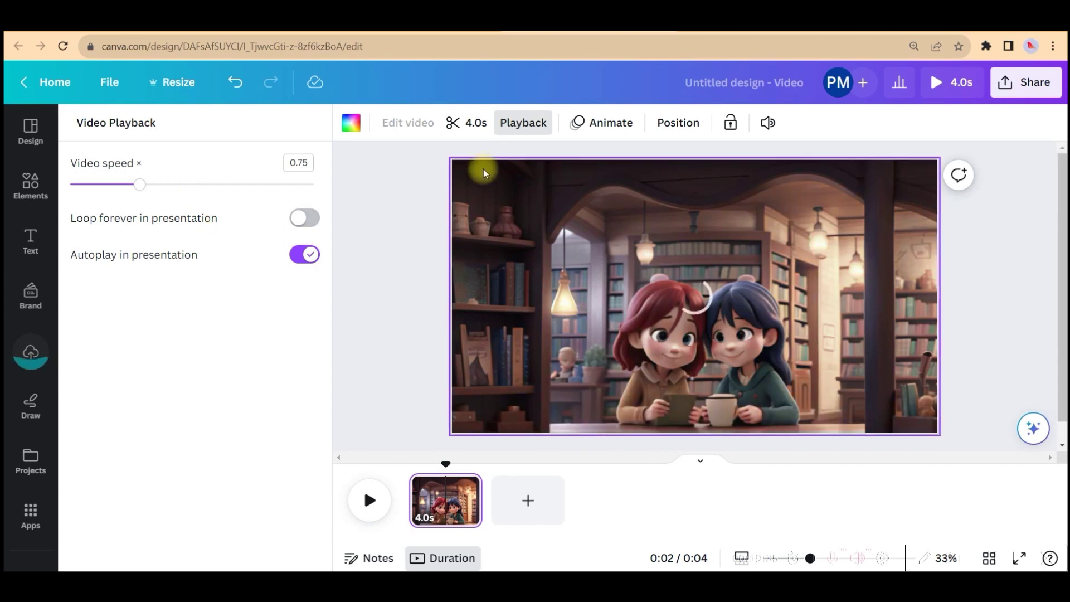
pyautogui.click(493, 511)
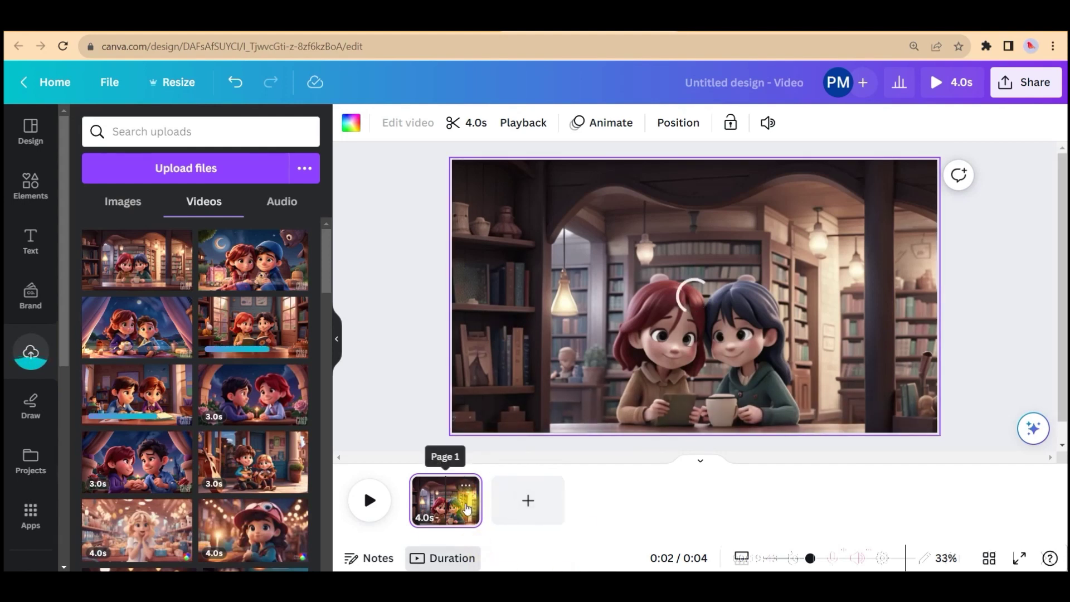
pyautogui.click(467, 507)
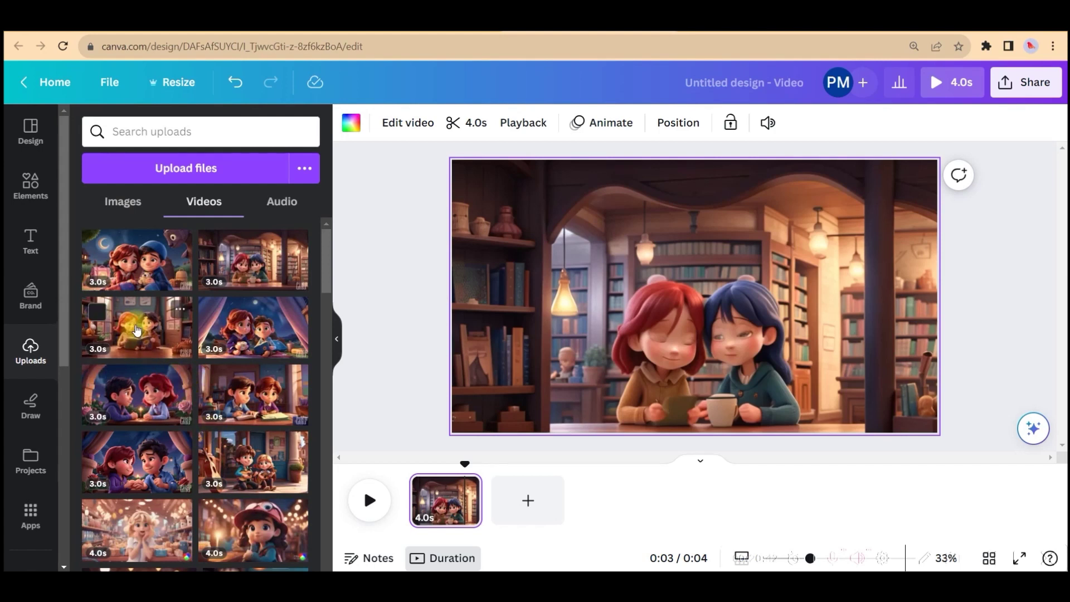
pyautogui.moveTo(137, 330); pyautogui.dragTo(524, 500)
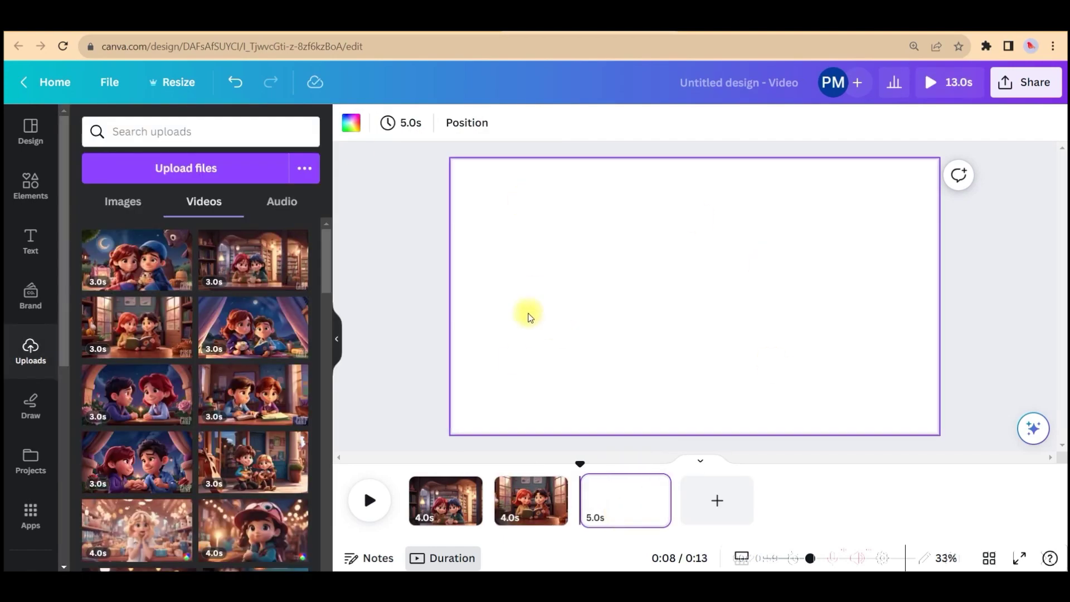
# Set the night-time girl-and-boy clip as page 3's background and crop it to fill the frame
pyautogui.click(250, 333)
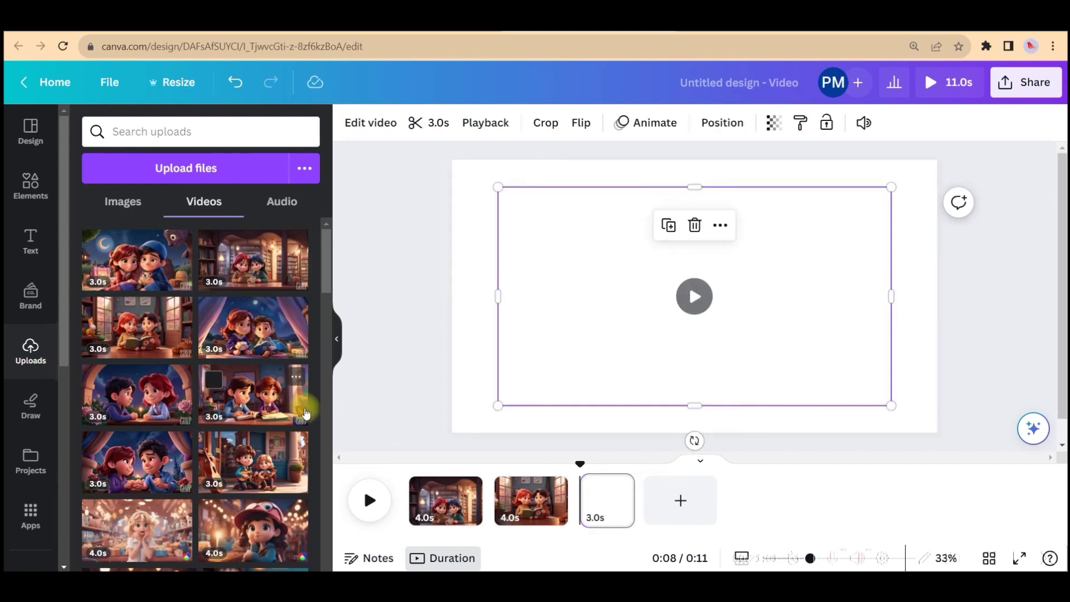
pyautogui.rightClick(639, 323)
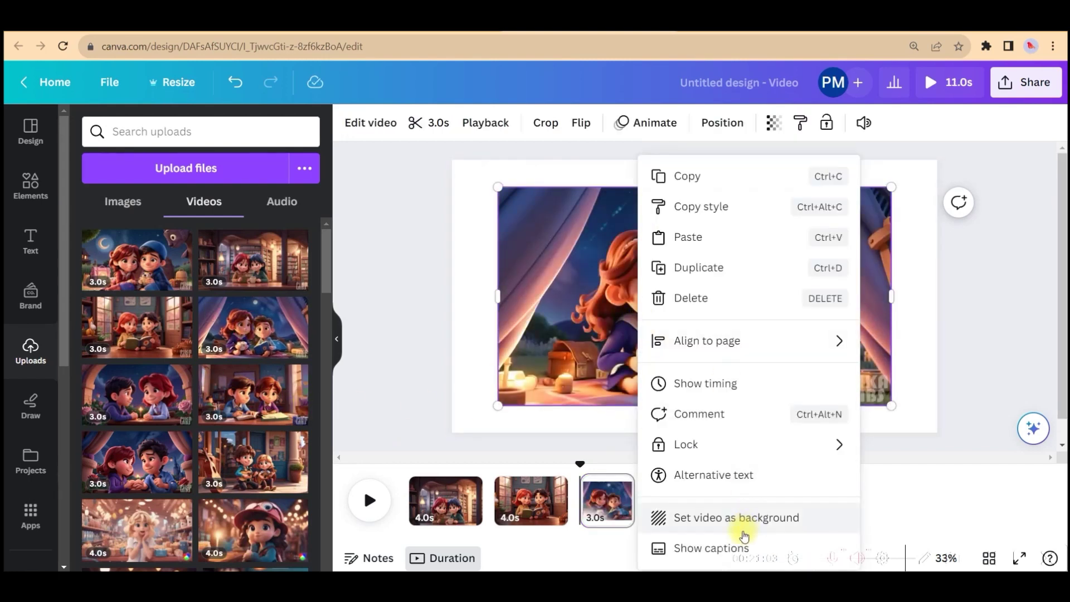
pyautogui.click(741, 519)
pyautogui.doubleClick(918, 398)
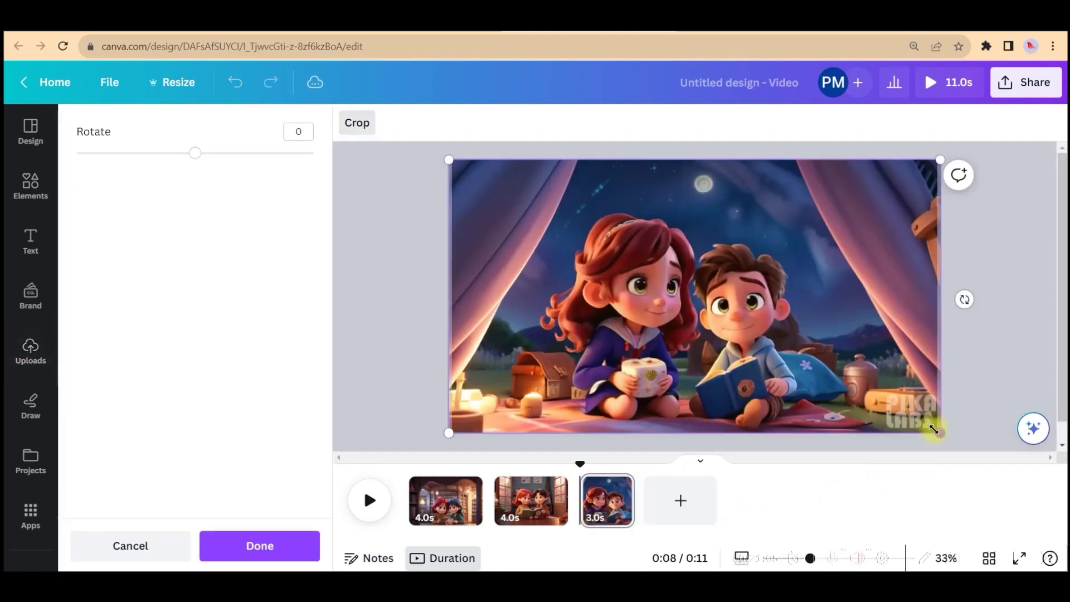
pyautogui.moveTo(937, 432); pyautogui.dragTo(991, 468)
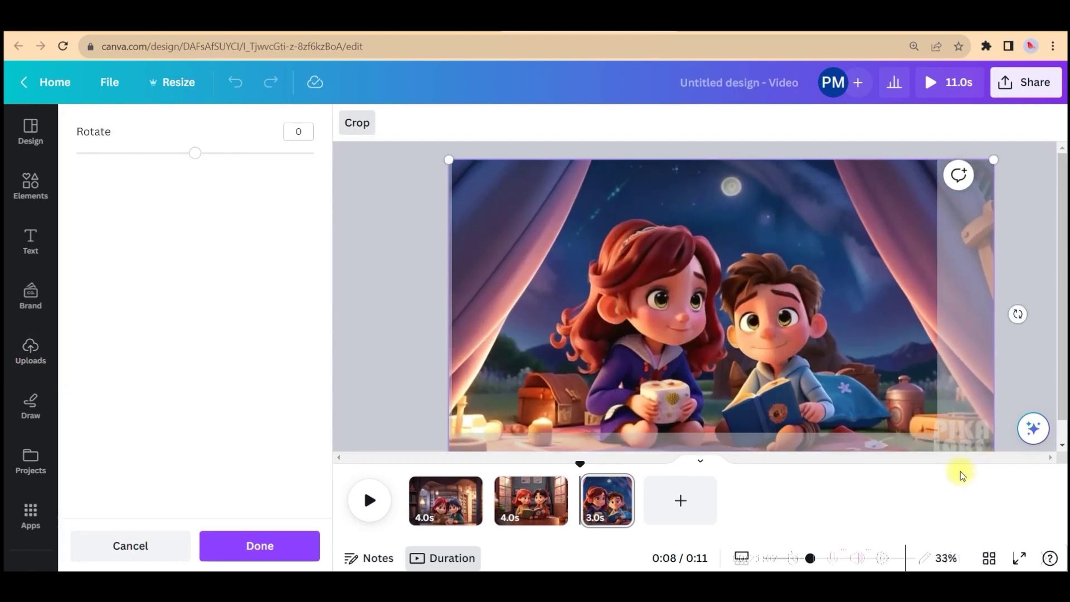
pyautogui.click(530, 510)
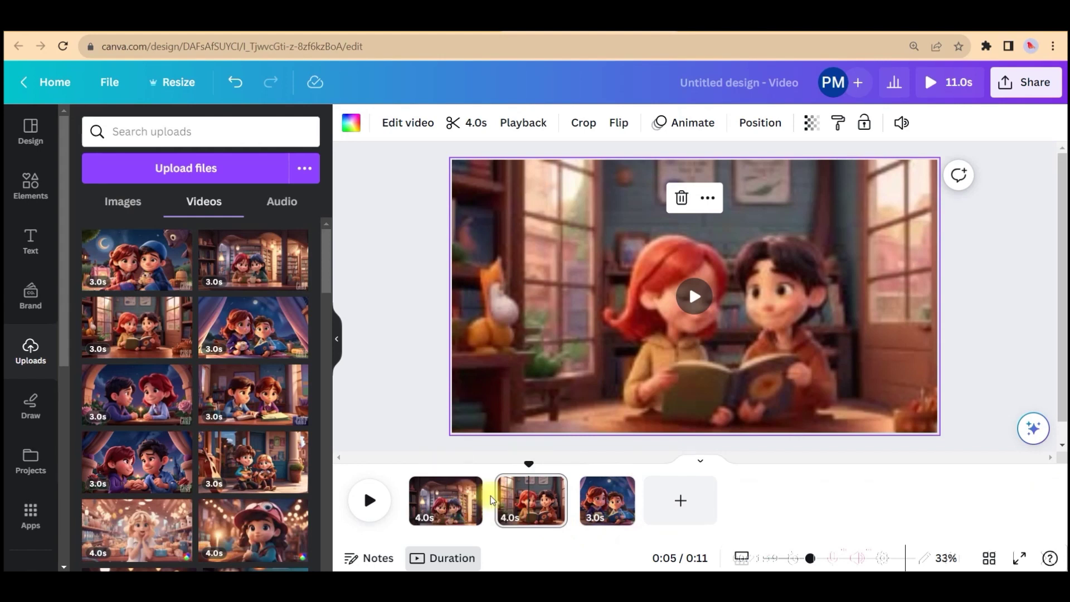
pyautogui.moveTo(496, 510)
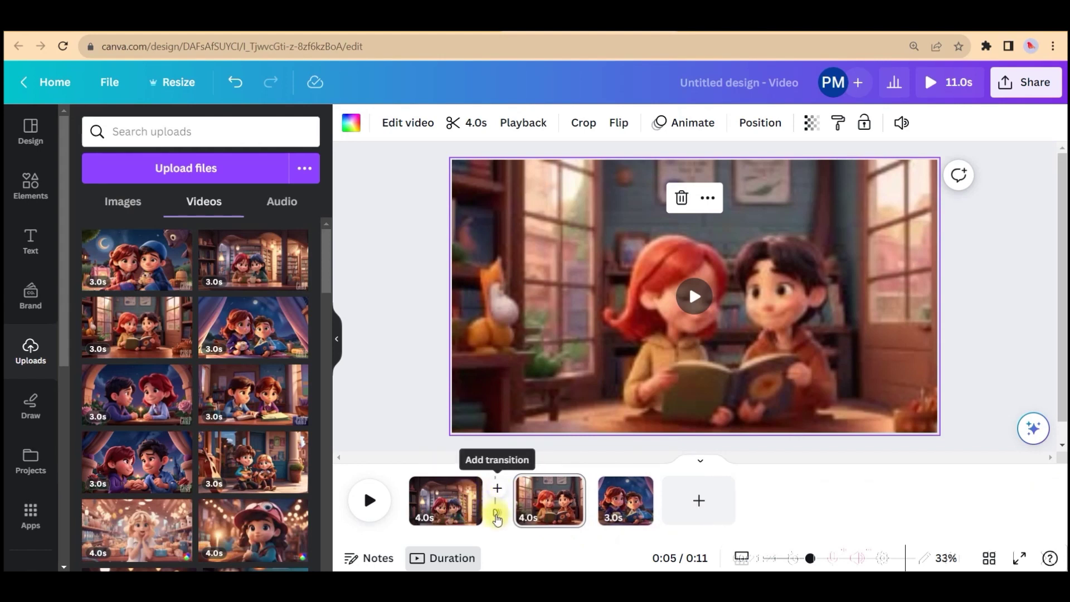
# Add a Circle Wipe after page 1 and a 1-second Dissolve after page 2, totalling 9.5 seconds
pyautogui.click(497, 516)
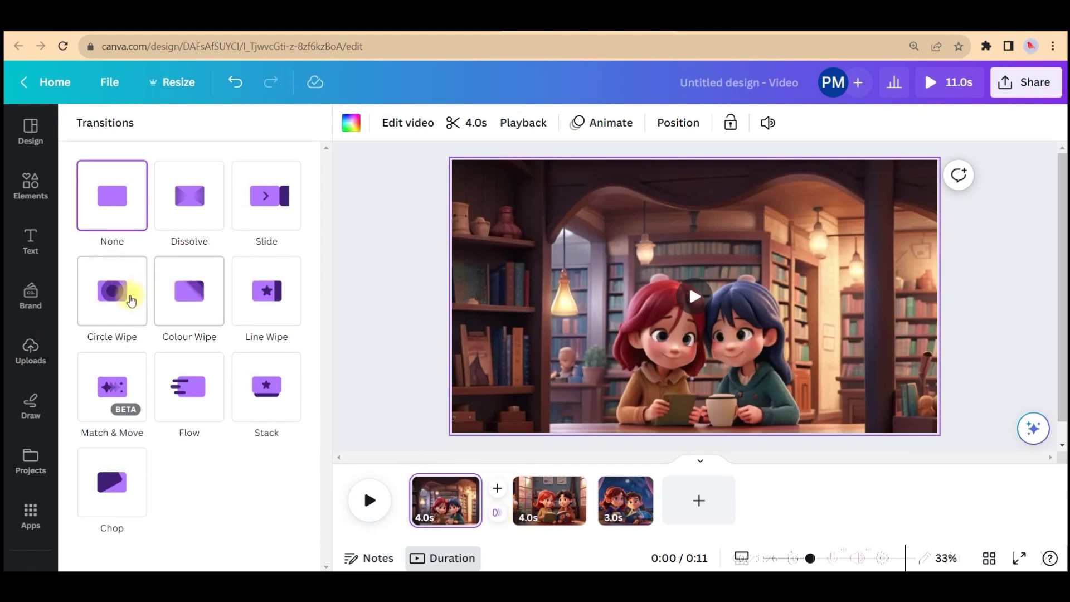
pyautogui.click(136, 306)
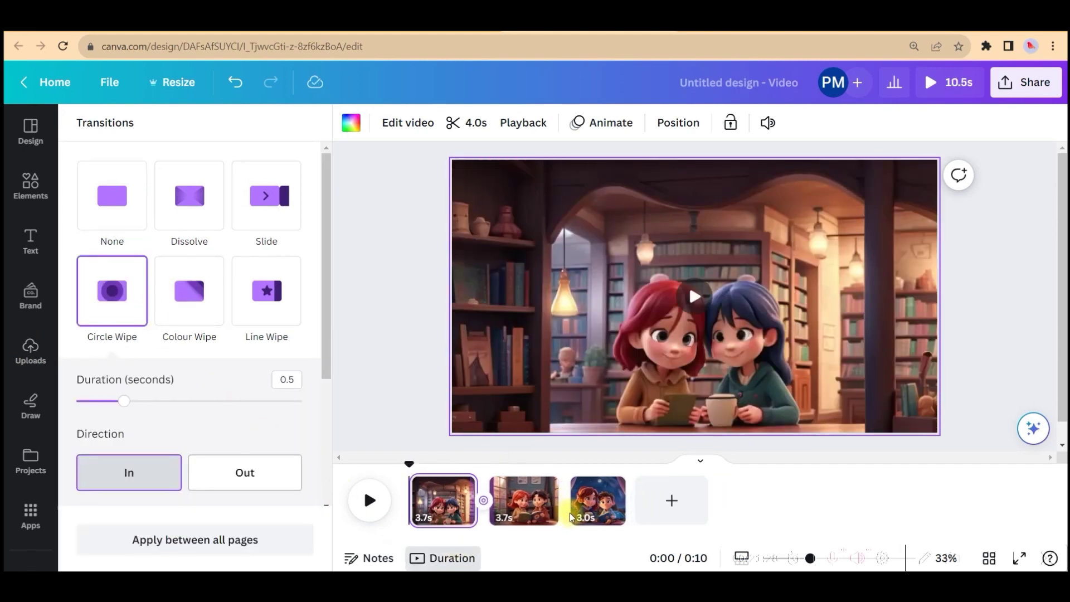
pyautogui.click(559, 513)
pyautogui.click(191, 291)
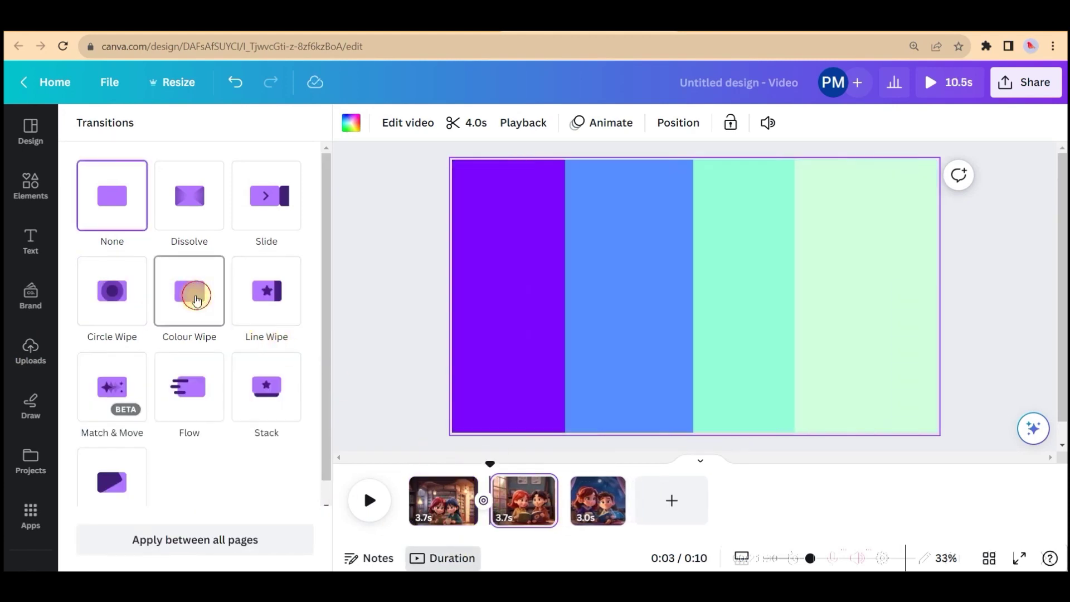
pyautogui.click(189, 146)
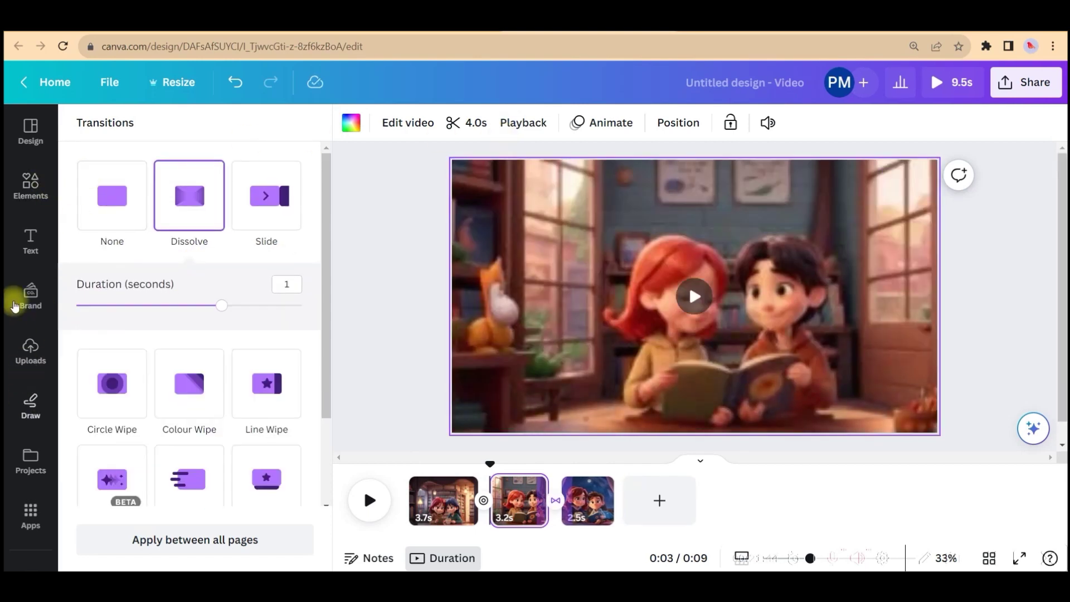
pyautogui.click(32, 348)
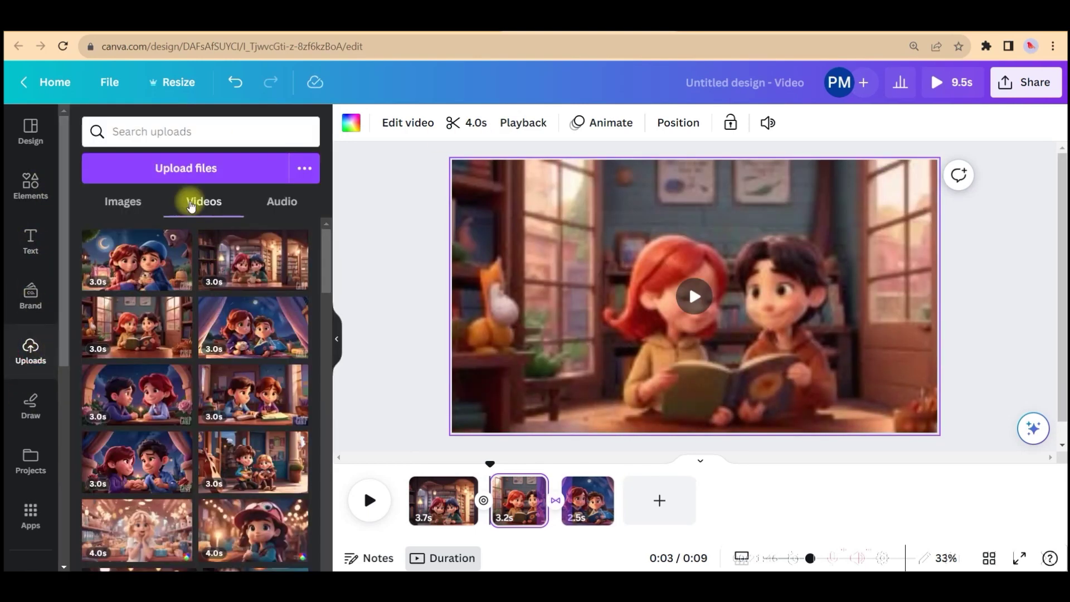
# Add the ElevenLabs voiceover from uploaded audio to the timeline and adjust its playing section
pyautogui.click(289, 203)
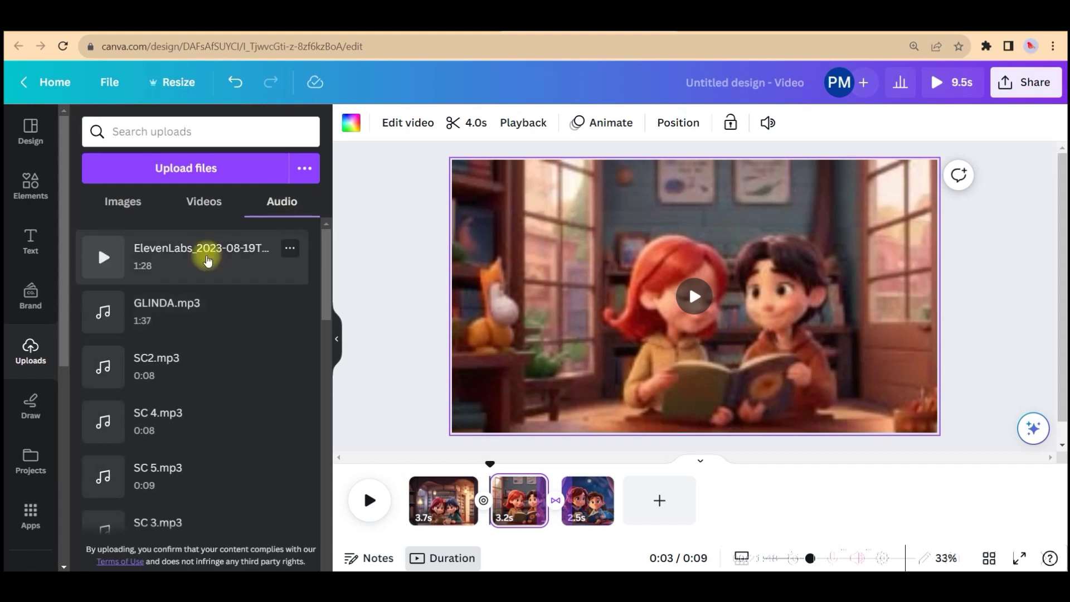
pyautogui.moveTo(208, 258); pyautogui.dragTo(415, 510)
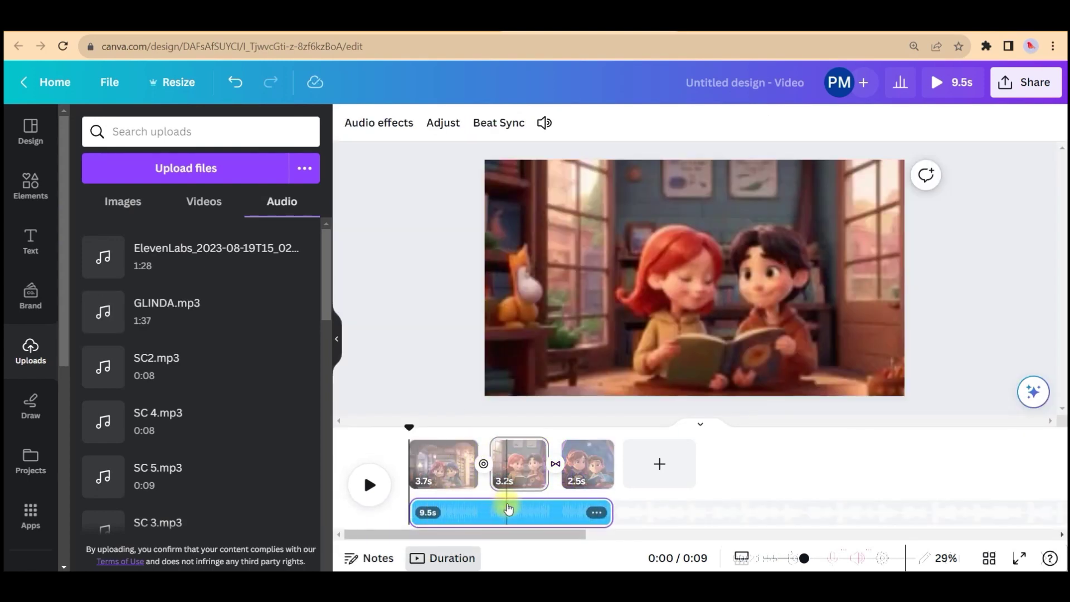
pyautogui.click(499, 510)
pyautogui.doubleClick(495, 512)
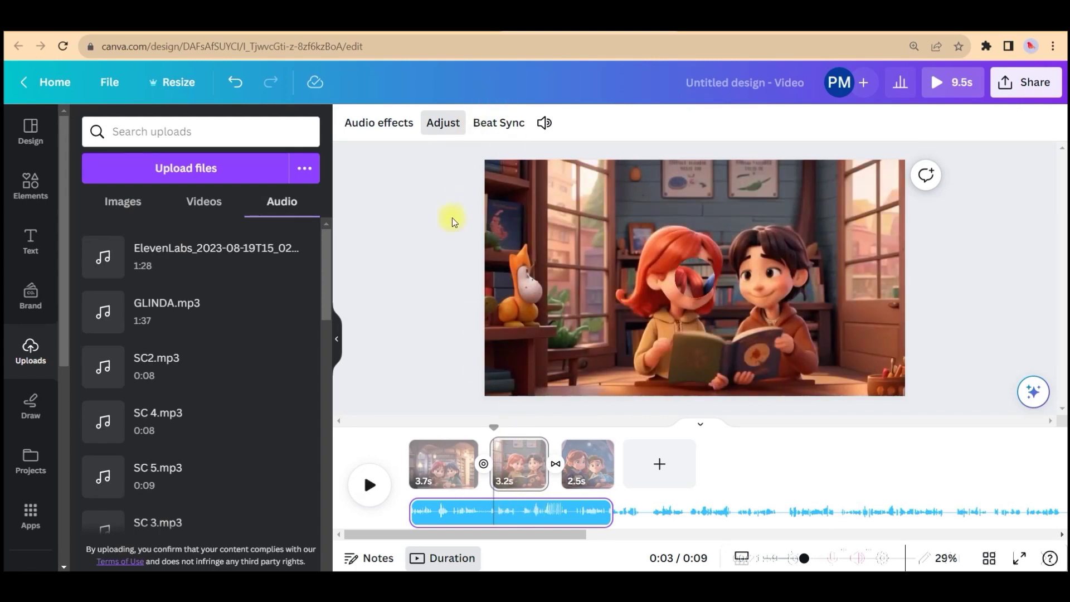
pyautogui.click(443, 123)
# Raise the voiceover volume to 167 and try fade-in and section adjustments
pyautogui.click(544, 122)
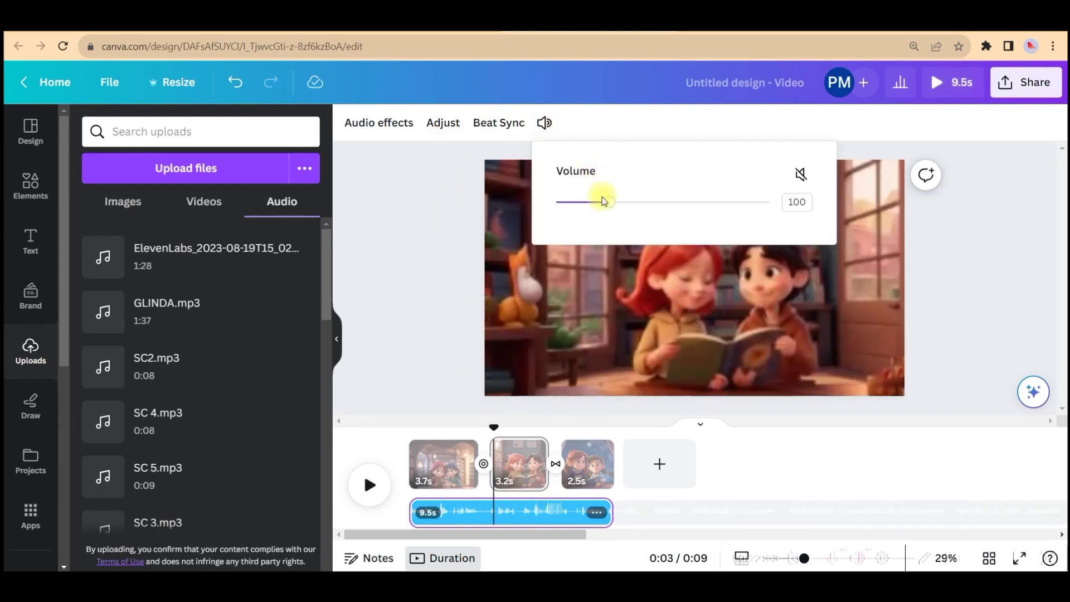
pyautogui.moveTo(607, 208); pyautogui.dragTo(647, 209)
pyautogui.click(359, 122)
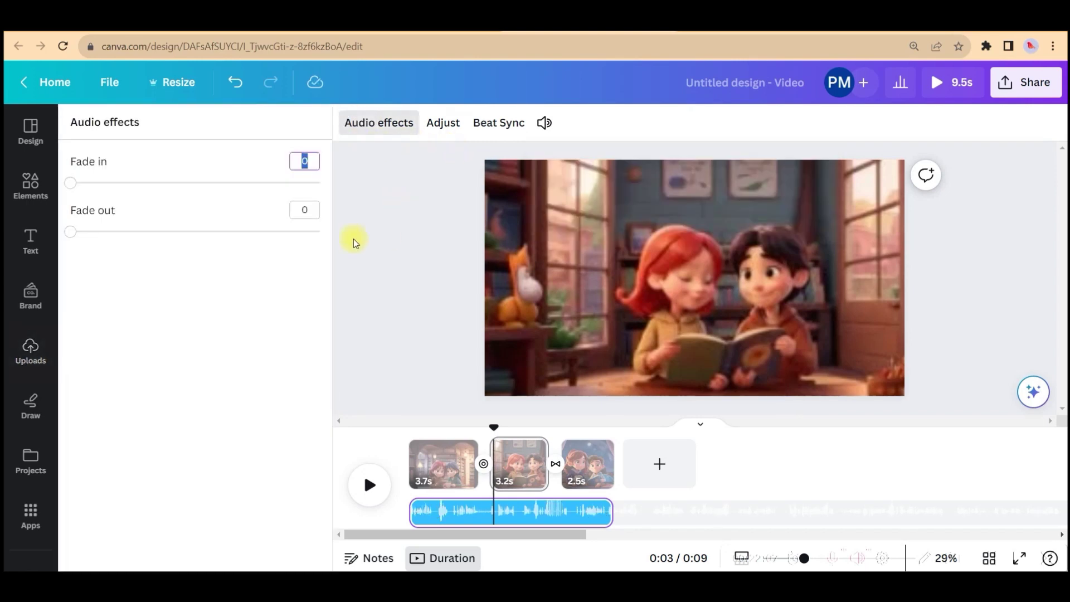
pyautogui.click(69, 184)
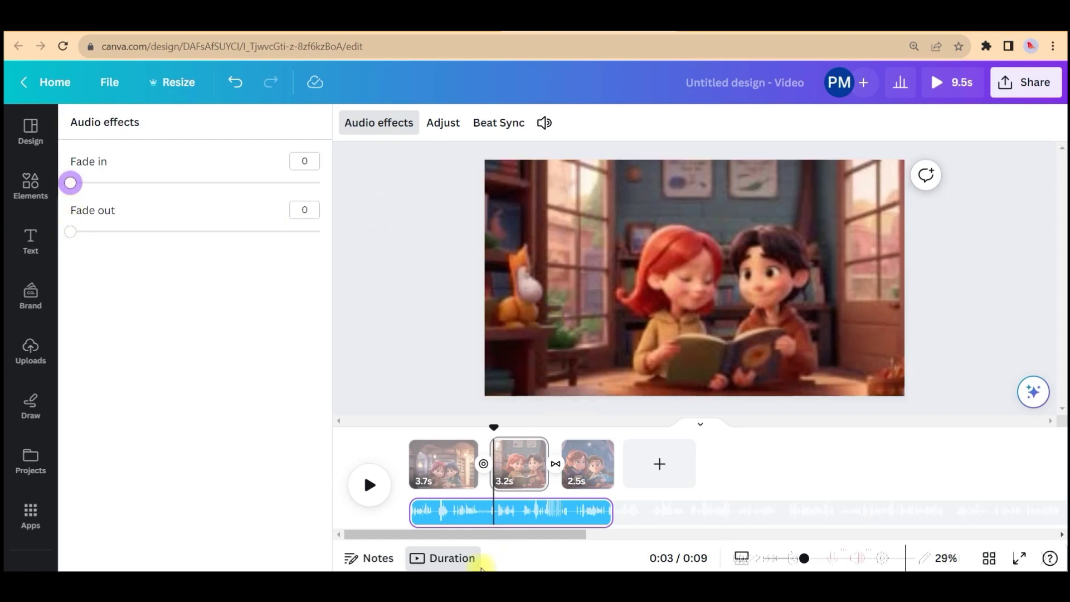
pyautogui.click(444, 123)
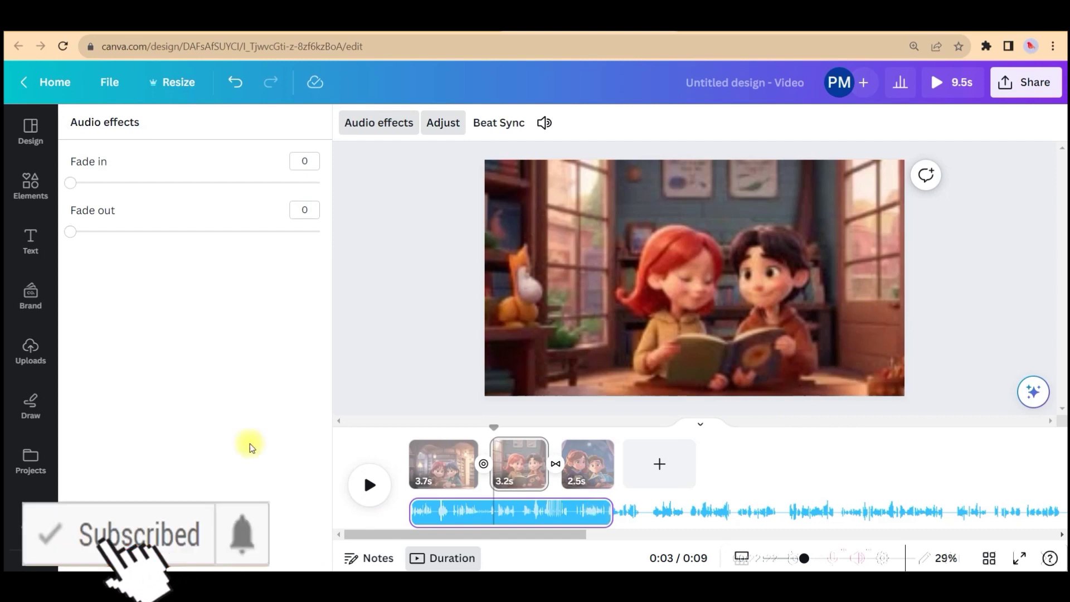
pyautogui.click(32, 345)
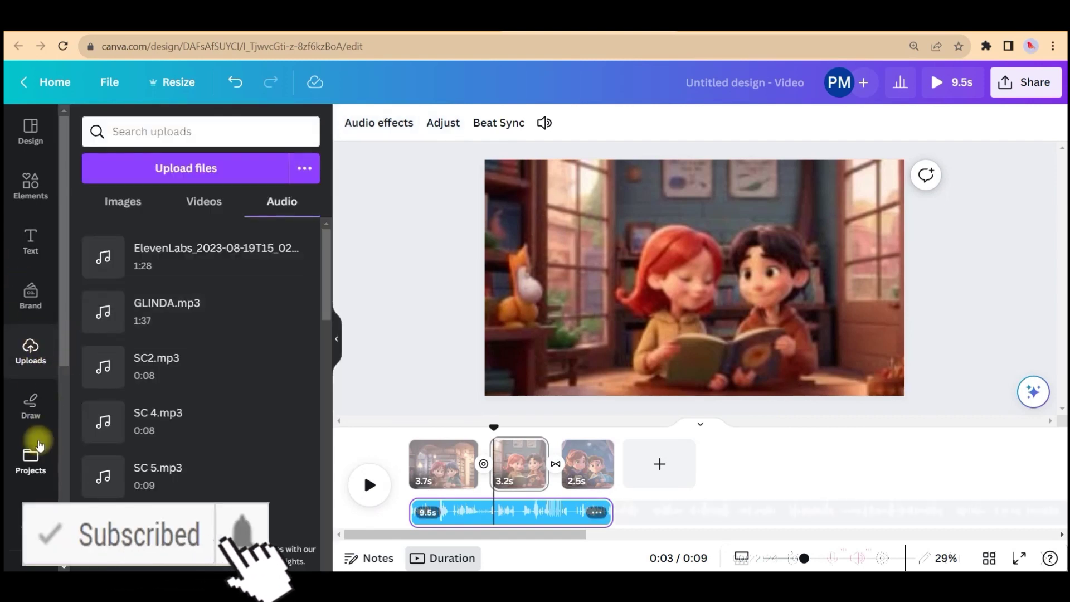
# Trim the voiceover's playing section and view its Beat Sync options, leaving sync off
pyautogui.scroll(-5, 34, 435)
pyautogui.click(30, 360)
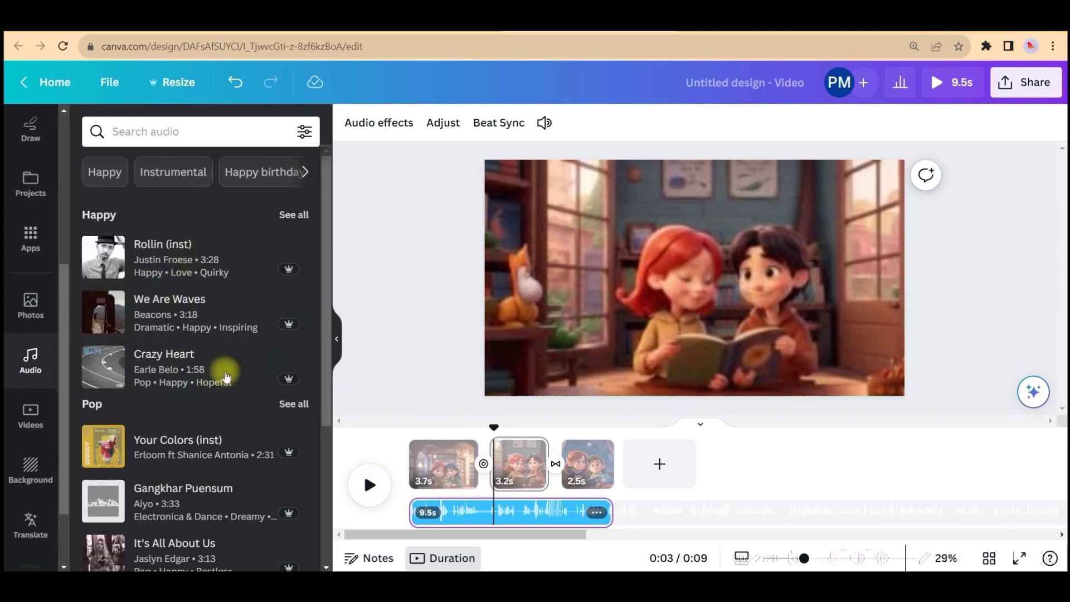
pyautogui.moveTo(495, 509); pyautogui.dragTo(606, 514)
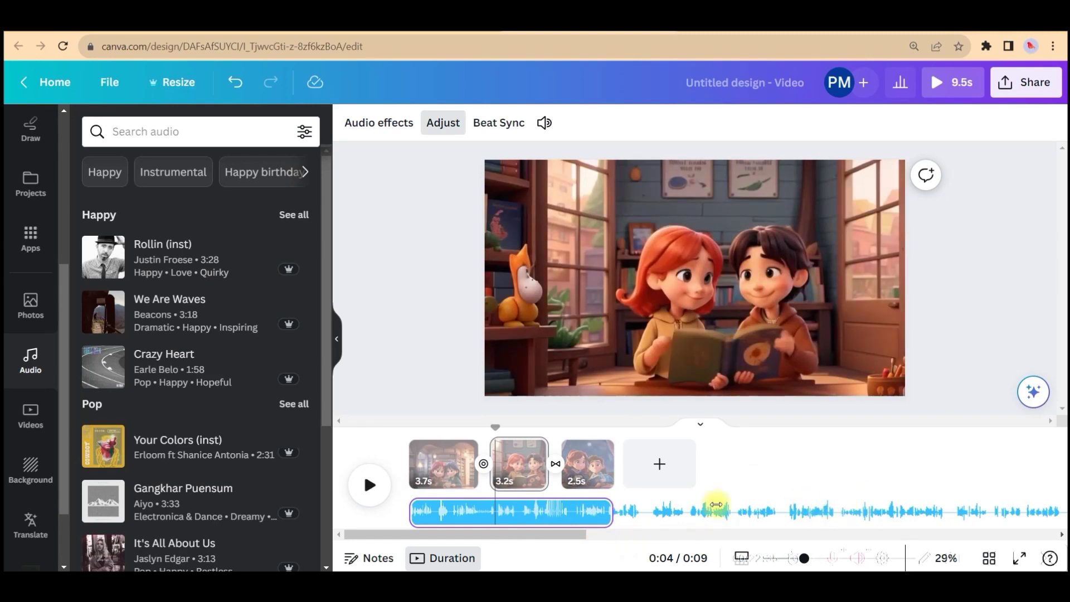
pyautogui.click(493, 128)
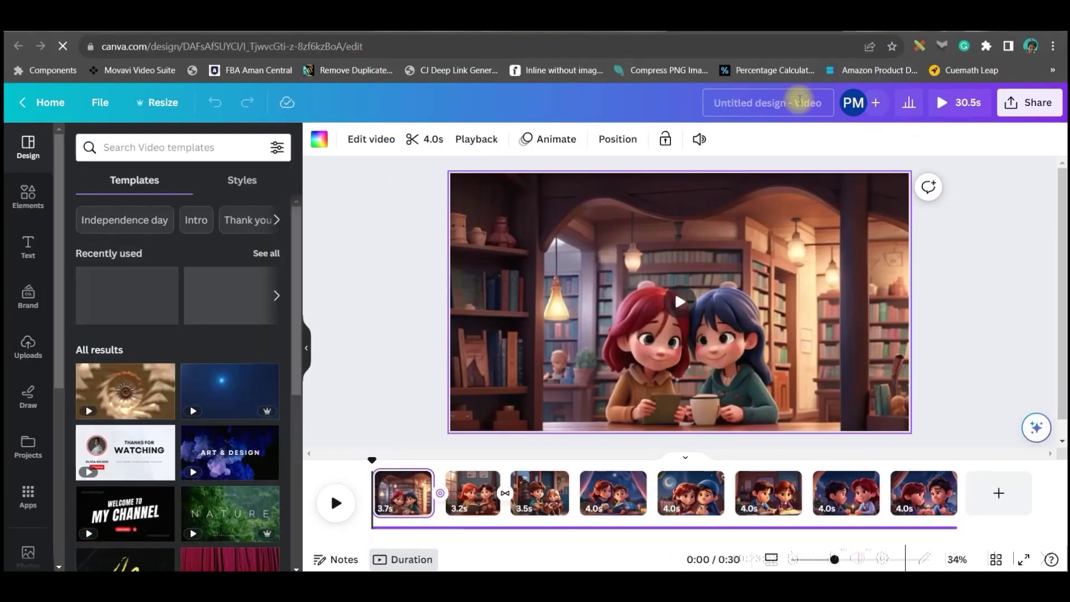
# Title the design 'Love Story' and set the download to MP4 at 1080p with all pages
pyautogui.click(741, 103)
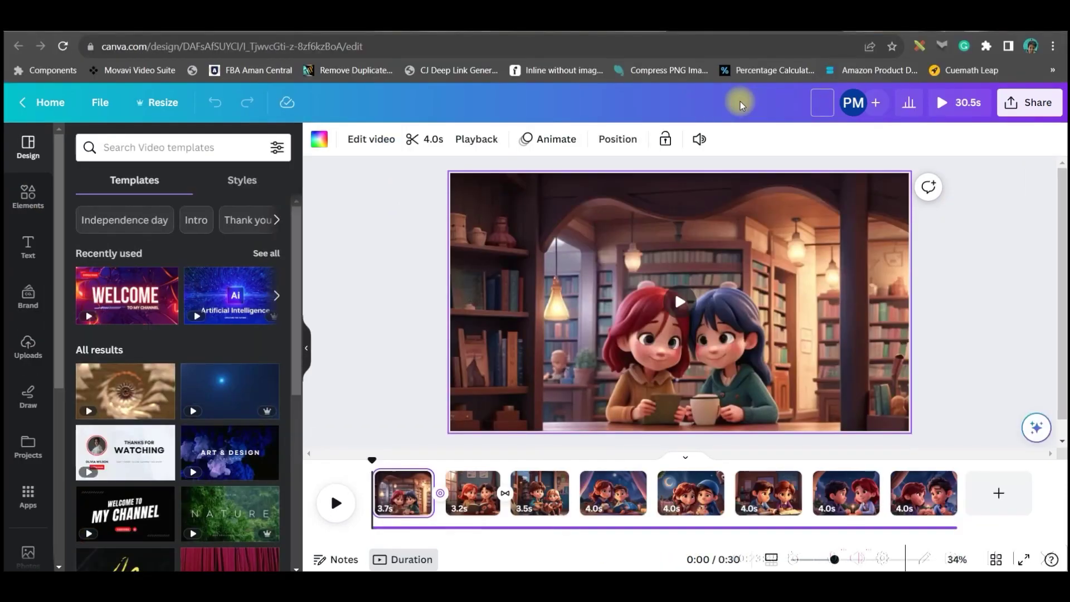
pyautogui.write('Love Story')
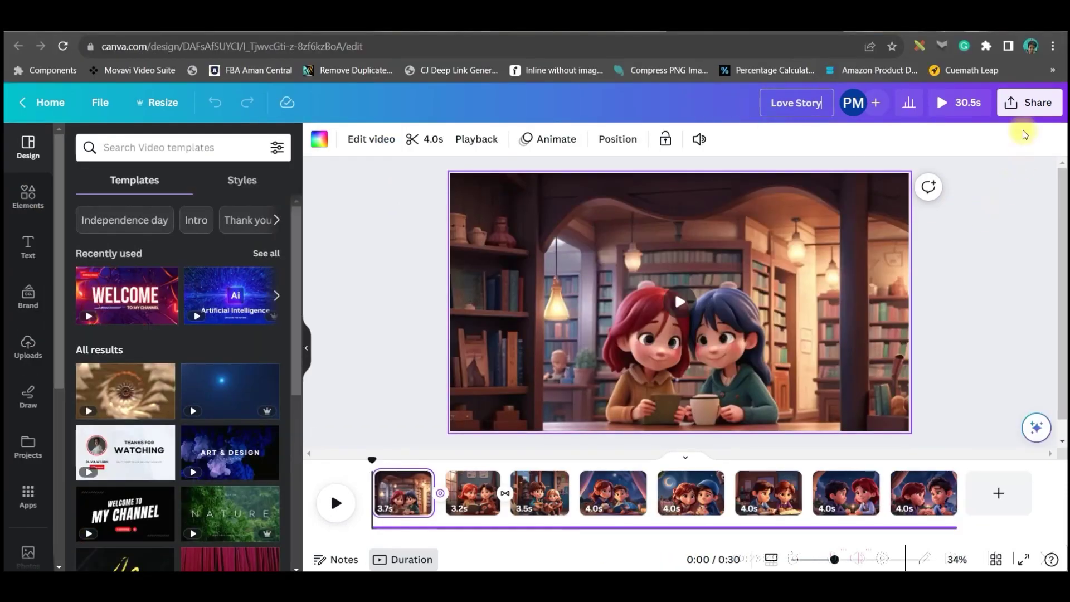
pyautogui.click(1029, 102)
pyautogui.click(899, 455)
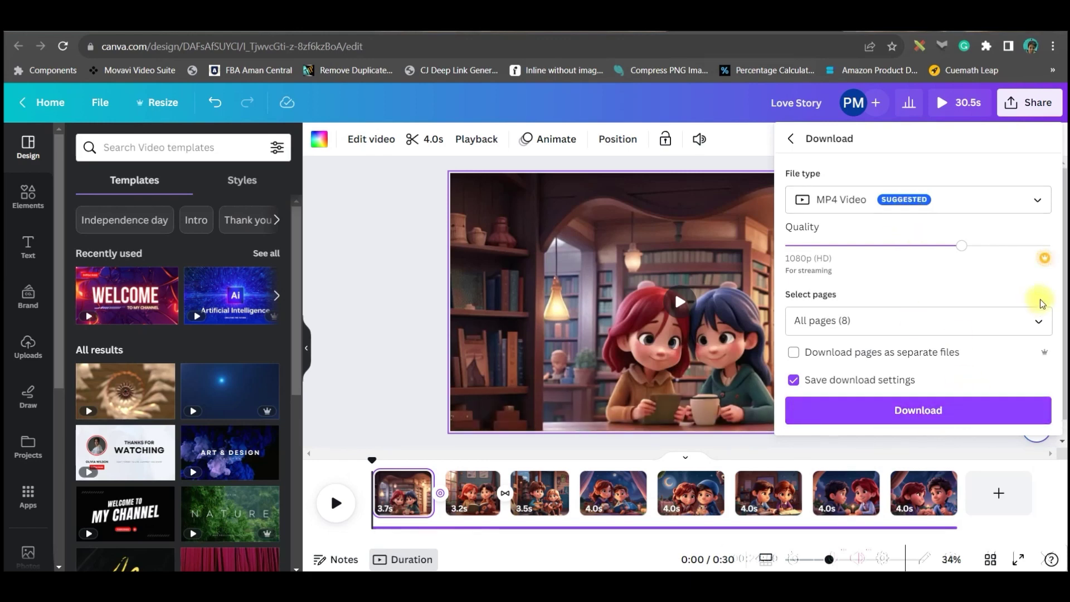
pyautogui.click(1040, 320)
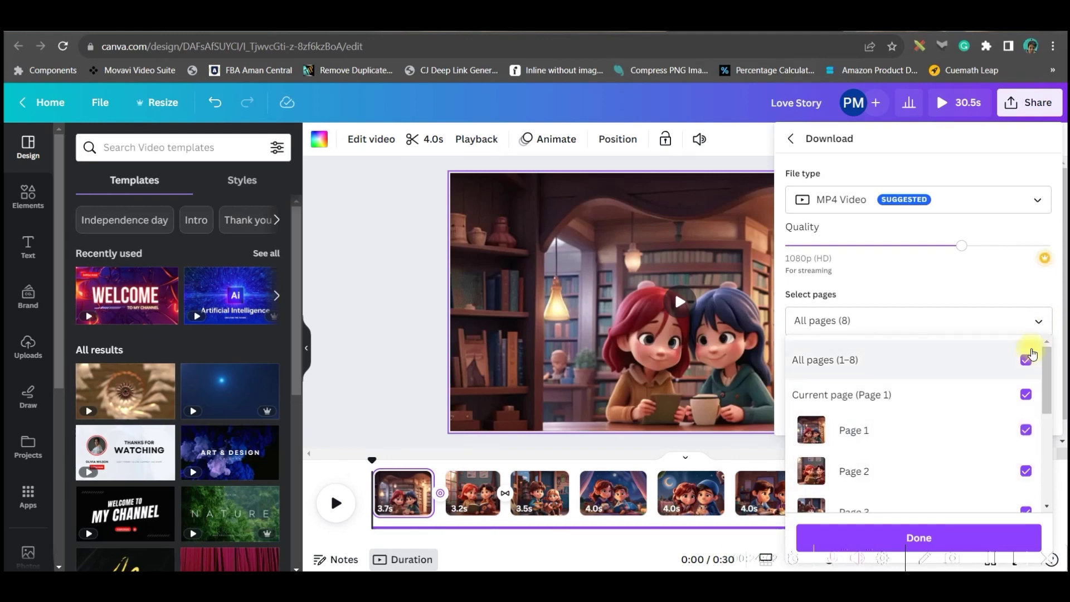
pyautogui.click(1008, 281)
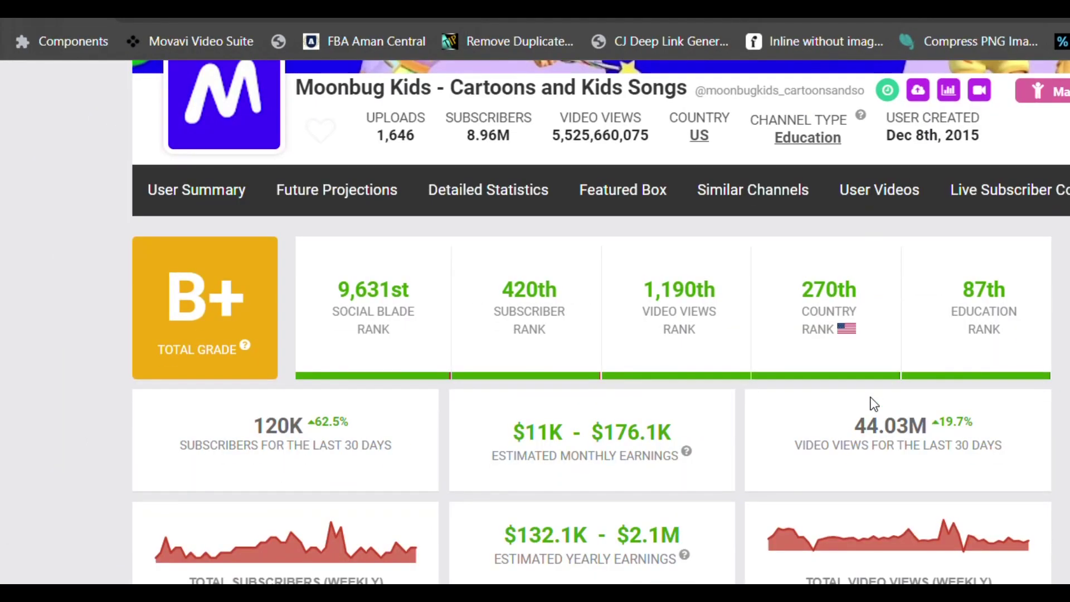
pyautogui.scroll(-5, 601, 322)
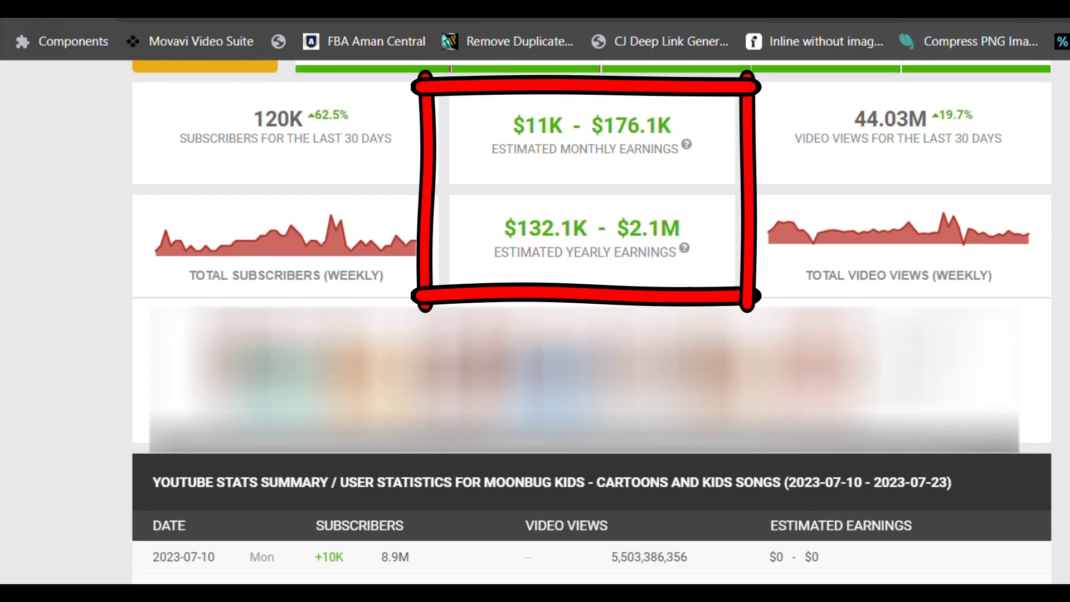
pyautogui.scroll(4, 591, 323)
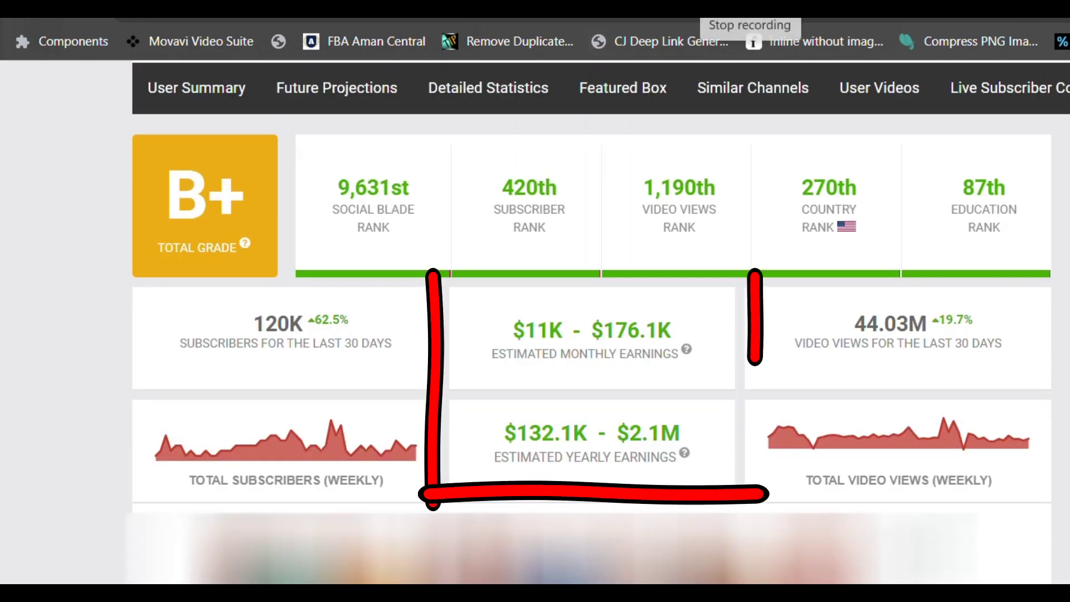